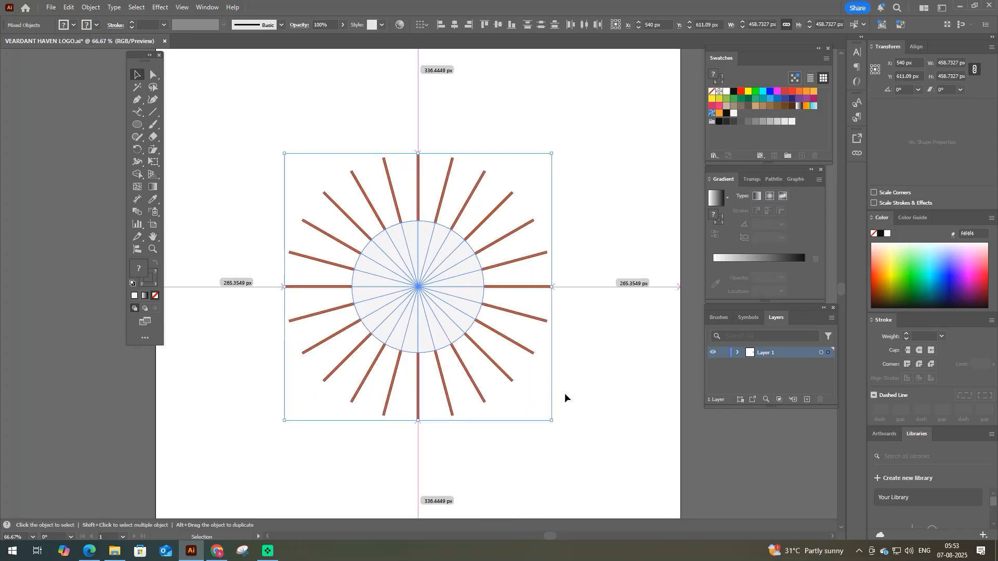
- Ungroup the sunburst rays and set the vertical ray's stroke weight to 22 pt
{"action": "left_click", "coordinate": [566, 398]}
{"action": "left_click", "coordinate": [418, 160]}
{"action": "right_click", "coordinate": [399, 172]}
{"action": "left_click", "coordinate": [421, 300]}
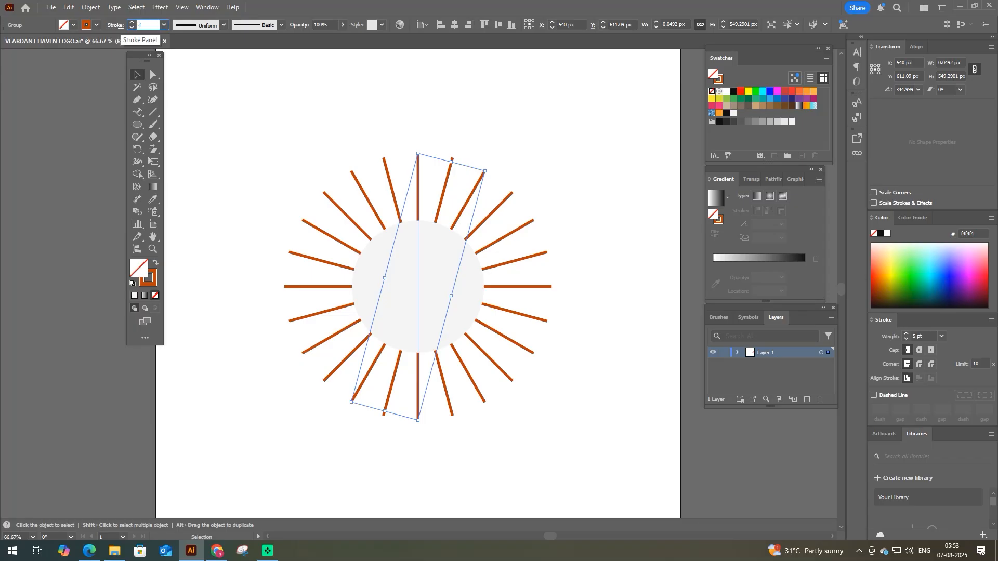
{"action": "left_click", "coordinate": [325, 111]}
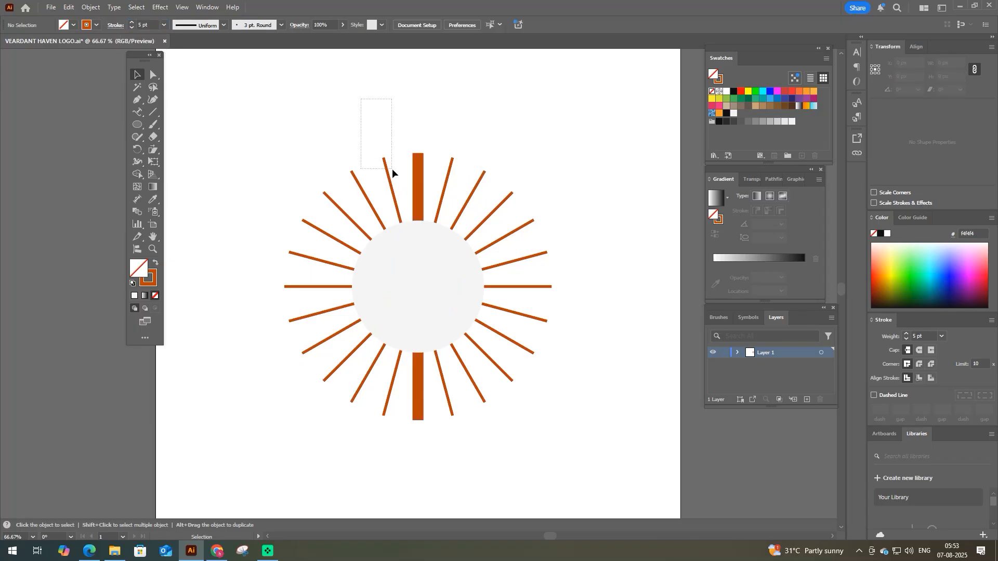
{"action": "left_click_drag", "start_coordinate": [393, 173], "coordinate": [327, 185]}
{"action": "key", "text": "ctrl+z"}
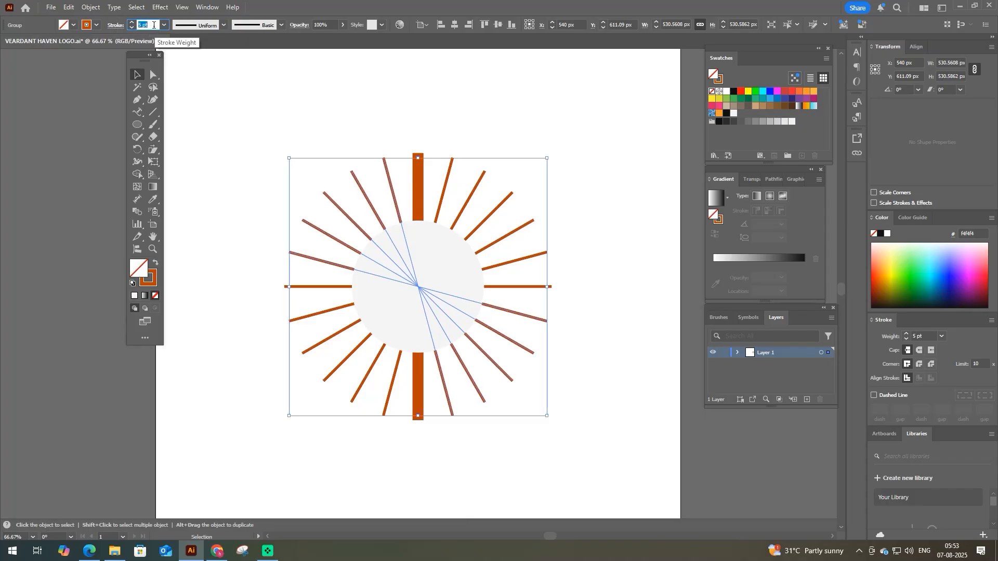
{"action": "left_click", "coordinate": [253, 275]}
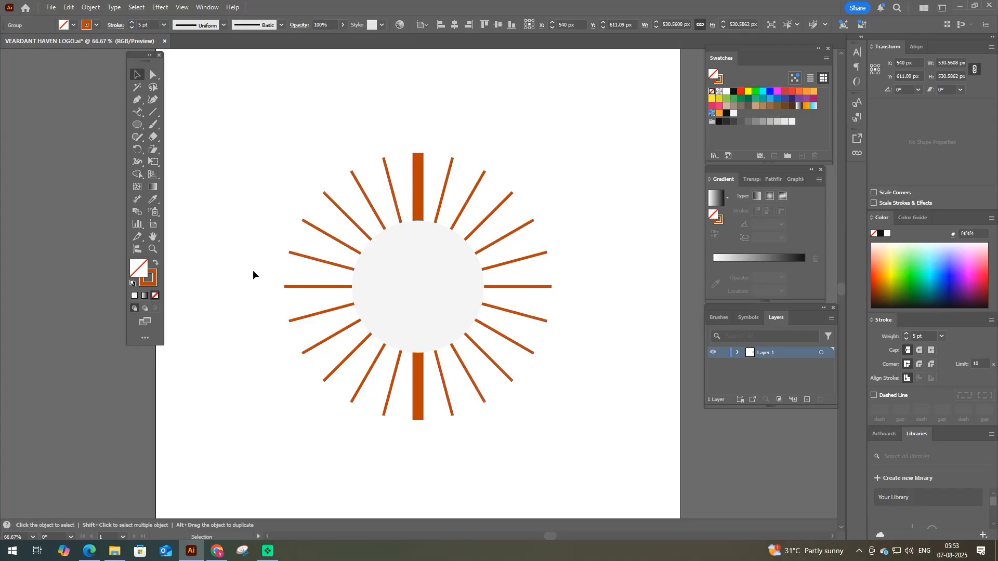
- Set the stroke weight of the ray just below the horizontal one on the left side of the sunburst to 9 pt
{"action": "left_click", "coordinate": [281, 285]}
{"action": "left_click_drag", "start_coordinate": [297, 328], "coordinate": [297, 329]}
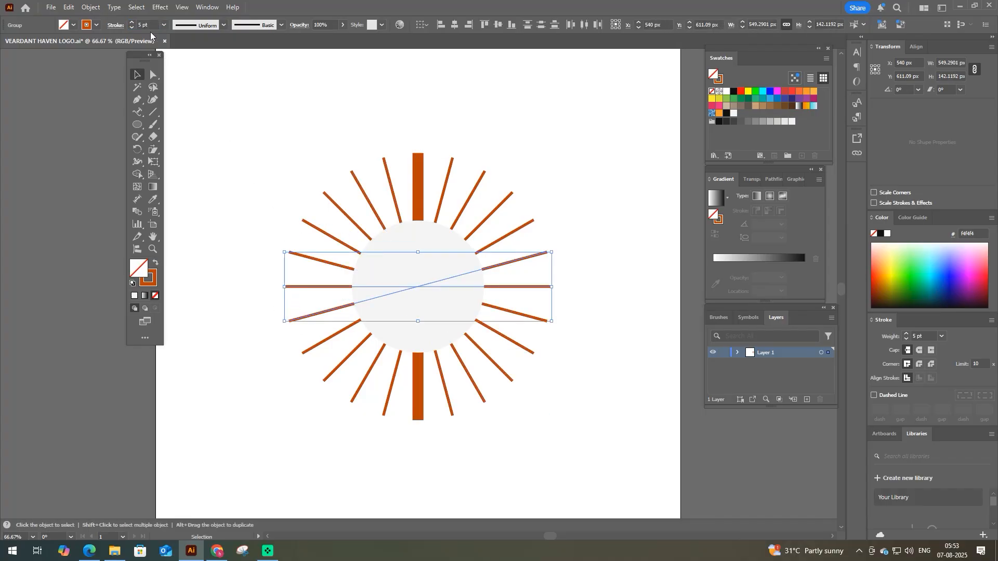
{"action": "left_click", "coordinate": [286, 318]}
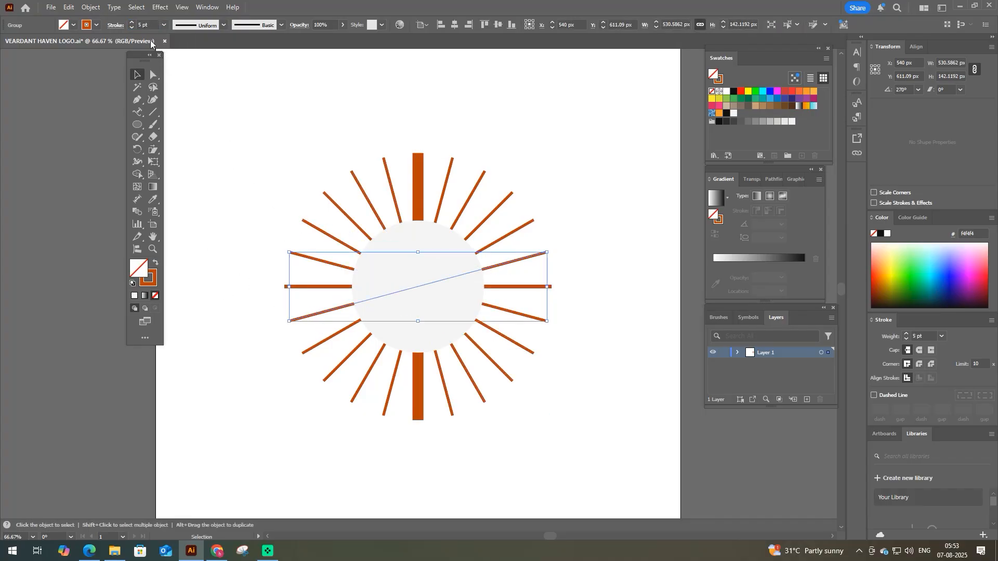
{"action": "scroll", "coordinate": [146, 22], "scroll_direction": "up", "scroll_amount": 2}
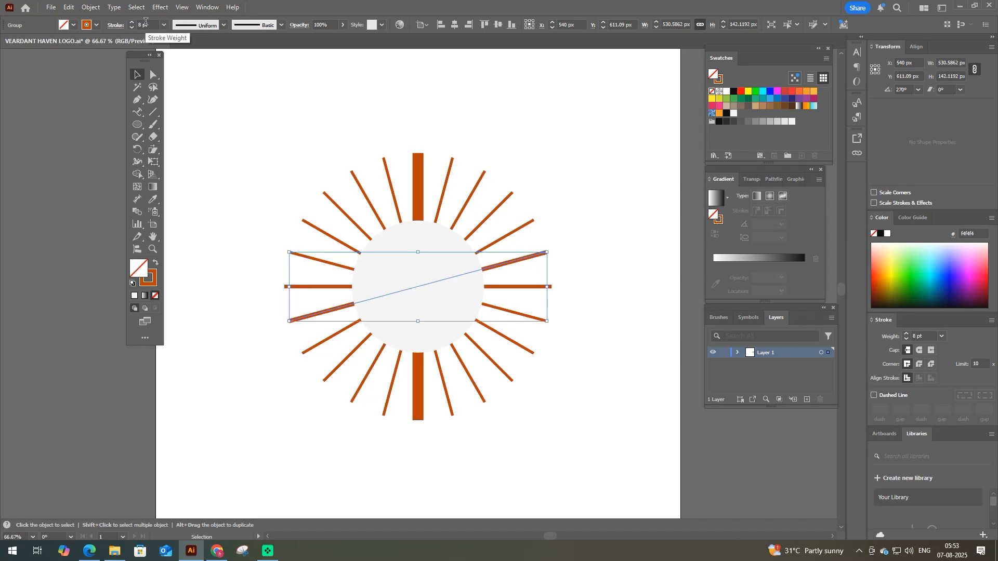
{"action": "scroll", "coordinate": [145, 22], "scroll_direction": "up", "scroll_amount": 1}
- Sample the 9 pt ray's stroke onto the next two rays counterclockwise and raise their weight to 11 pt
{"action": "left_click_drag", "start_coordinate": [270, 346], "coordinate": [331, 383]}
{"action": "key", "text": "i"}
{"action": "left_click", "coordinate": [321, 312]}
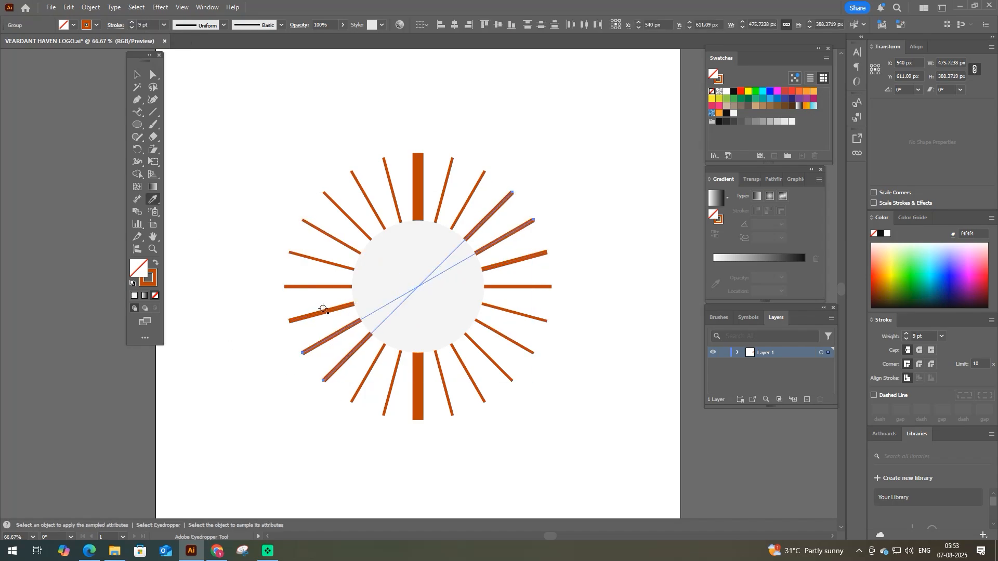
{"action": "scroll", "coordinate": [147, 22], "scroll_direction": "up", "scroll_amount": 2}
{"action": "key", "text": "v"}
{"action": "left_click", "coordinate": [336, 445]}
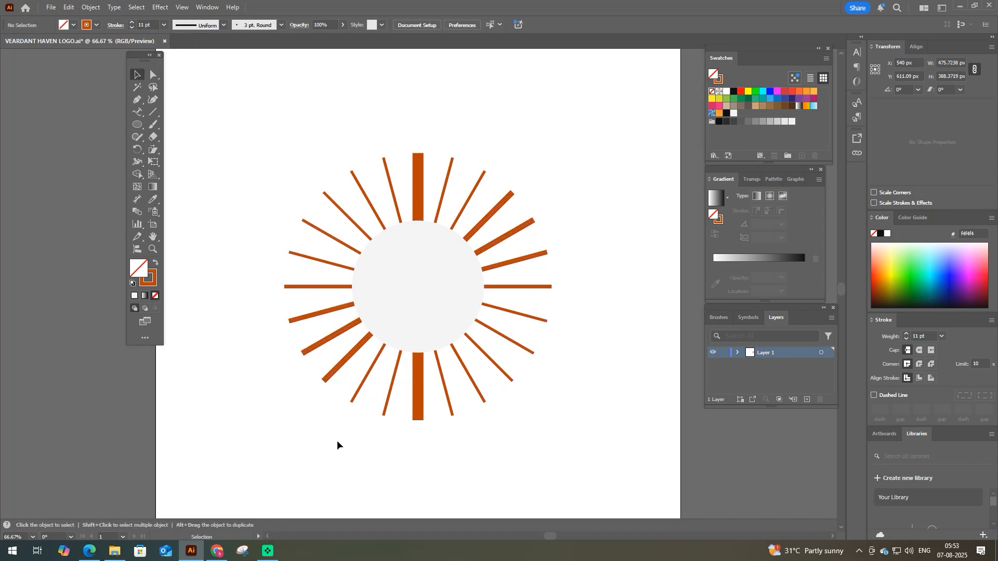
- Sample the 11 pt stroke onto the next ray counterclockwise and raise its weight to 13 pt
{"action": "left_click", "coordinate": [389, 397]}
{"action": "left_click", "coordinate": [341, 416]}
{"action": "left_click", "coordinate": [355, 396]}
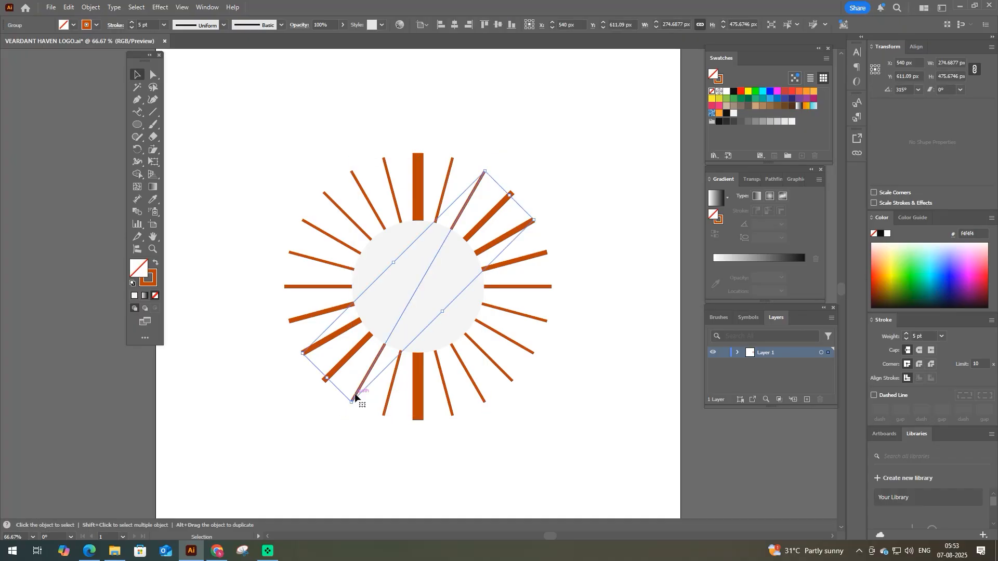
{"action": "key", "text": "i"}
{"action": "left_click", "coordinate": [338, 367]}
{"action": "scroll", "coordinate": [143, 21], "scroll_direction": "up", "scroll_amount": 1}
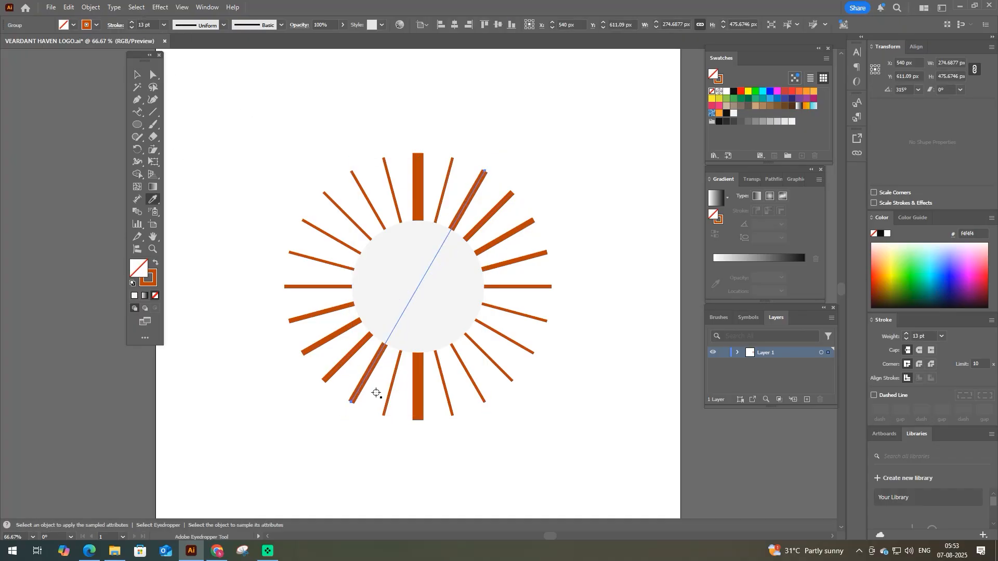
- Sample the 13 pt stroke onto the last thin ray before the bottom of the vertical ray and raise its weight to 15 pt
{"action": "key", "text": "v"}
{"action": "left_click", "coordinate": [375, 442]}
{"action": "left_click", "coordinate": [385, 408]}
{"action": "key", "text": "i"}
{"action": "left_click", "coordinate": [365, 378]}
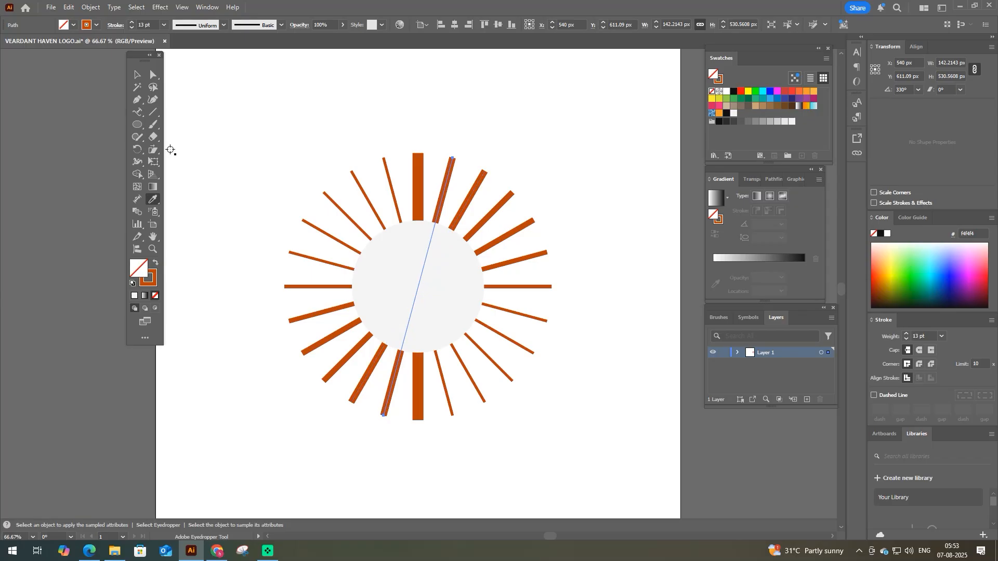
{"action": "scroll", "coordinate": [147, 23], "scroll_direction": "up", "scroll_amount": 2}
{"action": "key", "text": "v"}
{"action": "left_click", "coordinate": [421, 138]}
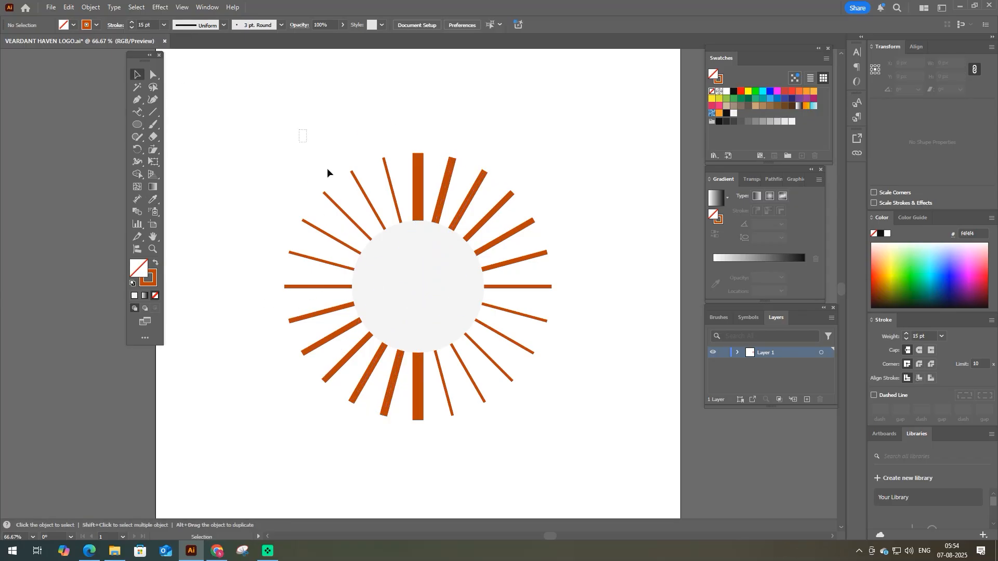
- Group all the orange rays, then paste a copy in front and scale it about its centre to about 500 px
{"action": "key", "text": "ctrl+a"}
{"action": "key", "text": "ctrl+g"}
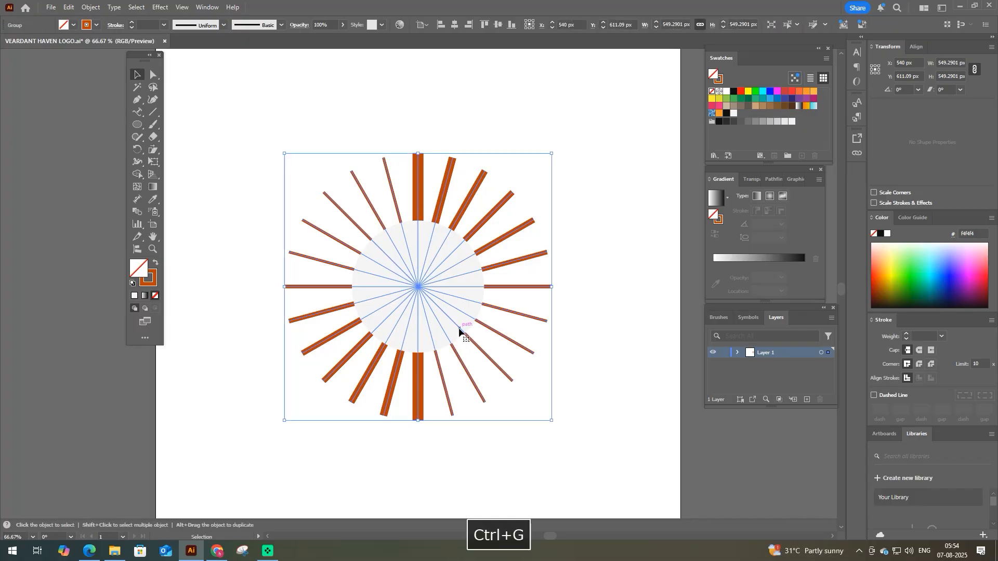
{"action": "key", "text": "ctrl+c"}
{"action": "key", "text": "ctrl+f"}
{"action": "mouse_move", "coordinate": [419, 153]}
{"action": "left_mouse_down"}
{"action": "mouse_move", "coordinate": [425, 196]}
{"action": "mouse_move", "coordinate": [427, 167]}
{"action": "left_mouse_up"}
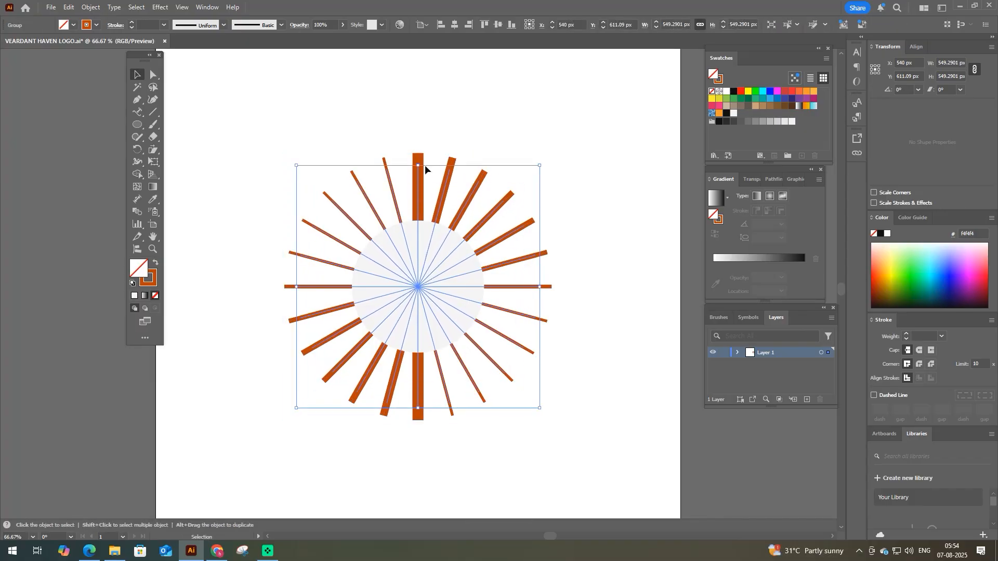
- Apply the vertical ray's 22 pt stroke to the smaller ray copy and recolour it red
{"action": "left_click", "coordinate": [97, 25]}
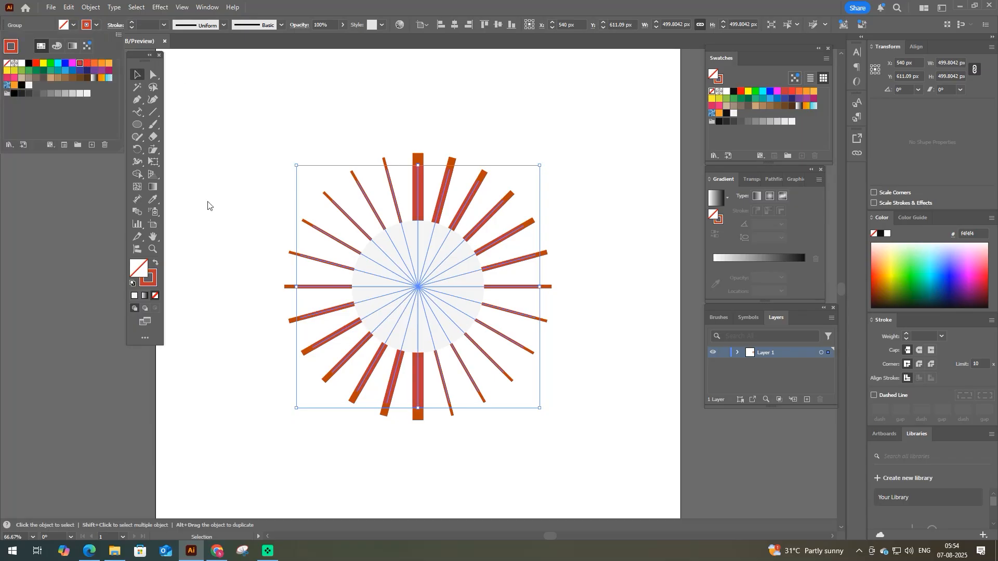
{"action": "key", "text": "i"}
{"action": "left_click", "coordinate": [416, 156]}
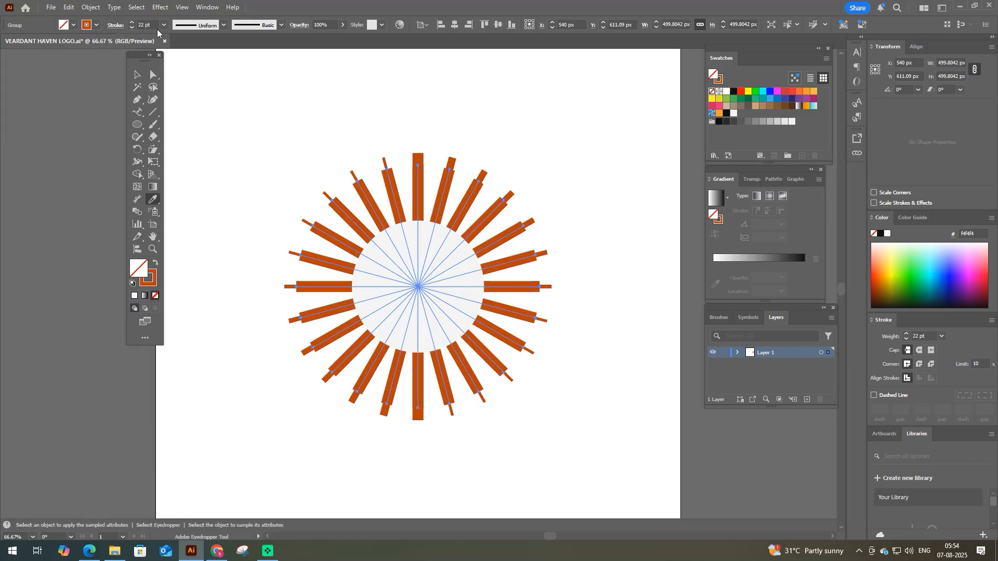
{"action": "left_click", "coordinate": [95, 25]}
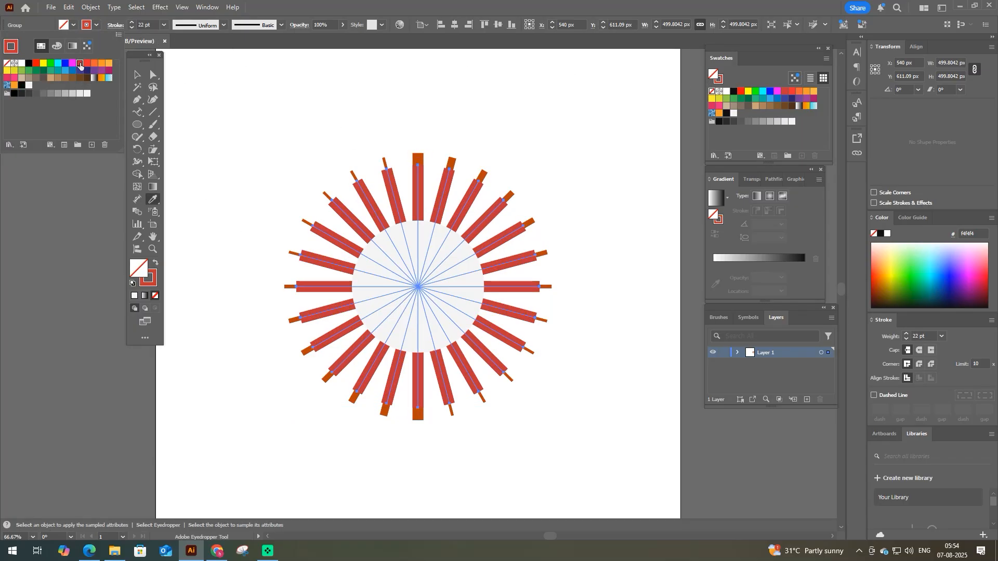
{"action": "key", "text": "ctrl+g"}
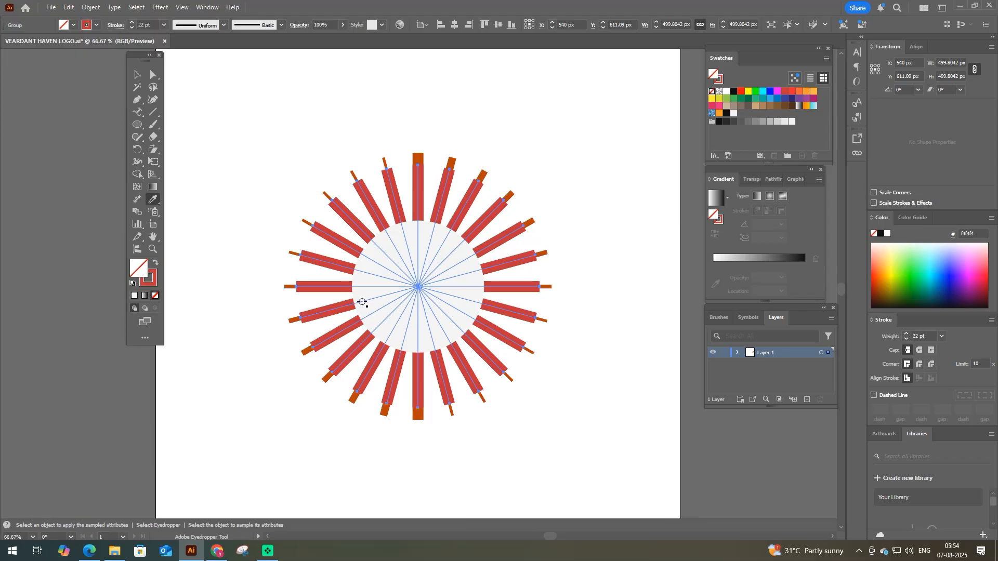
- Isolate the red ray group and delete its vertical ray
{"action": "key", "text": "F9"}
{"action": "key", "text": "v"}
{"action": "left_click", "coordinate": [407, 155]}
{"action": "left_click", "coordinate": [419, 182]}
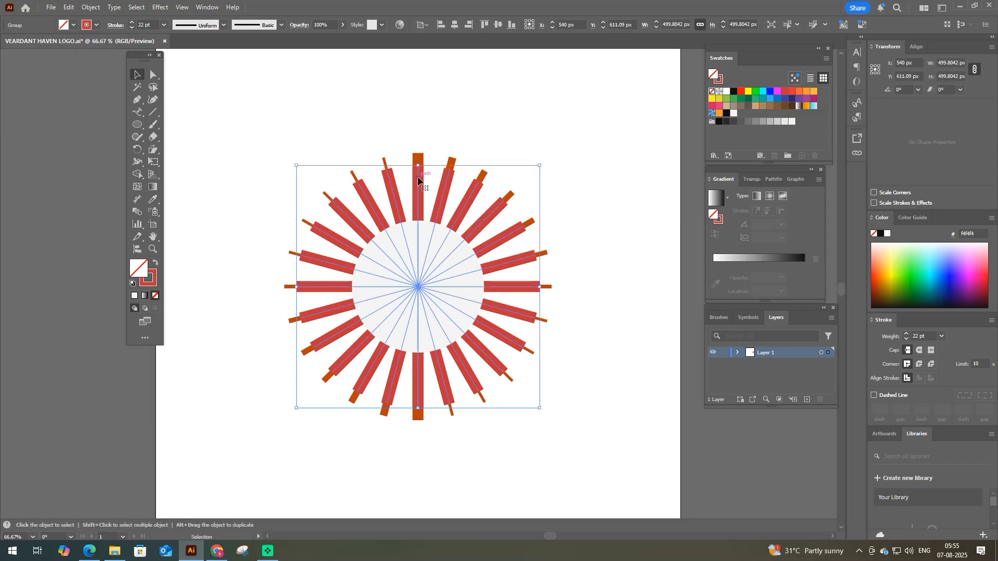
{"action": "double_click", "coordinate": [419, 182]}
{"action": "left_click", "coordinate": [419, 182]}
{"action": "key", "text": "Delete"}
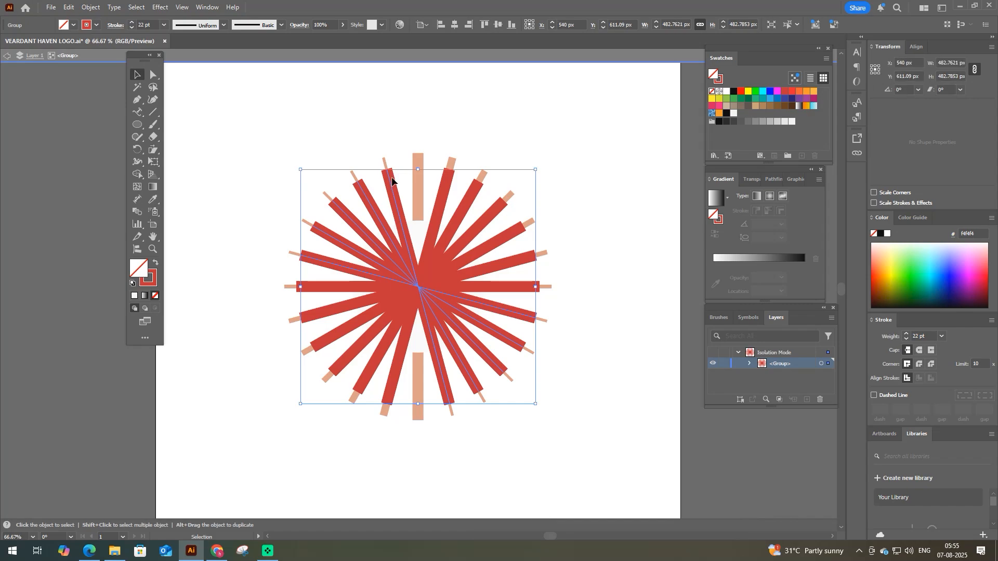
- Leave group isolation and ungroup the red rays completely into individually selectable rays
{"action": "right_click", "coordinate": [390, 177]}
{"action": "left_click", "coordinate": [419, 325]}
{"action": "left_click", "coordinate": [387, 178]}
{"action": "double_click", "coordinate": [394, 145]}
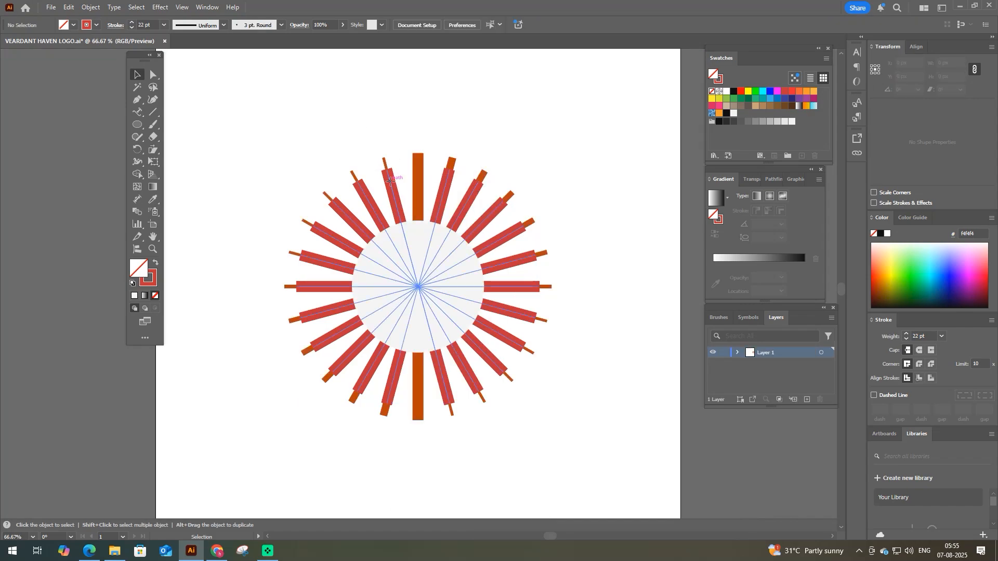
{"action": "right_click", "coordinate": [391, 178]}
{"action": "left_click", "coordinate": [421, 316]}
{"action": "left_click", "coordinate": [287, 219]}
{"action": "left_click", "coordinate": [305, 225]}
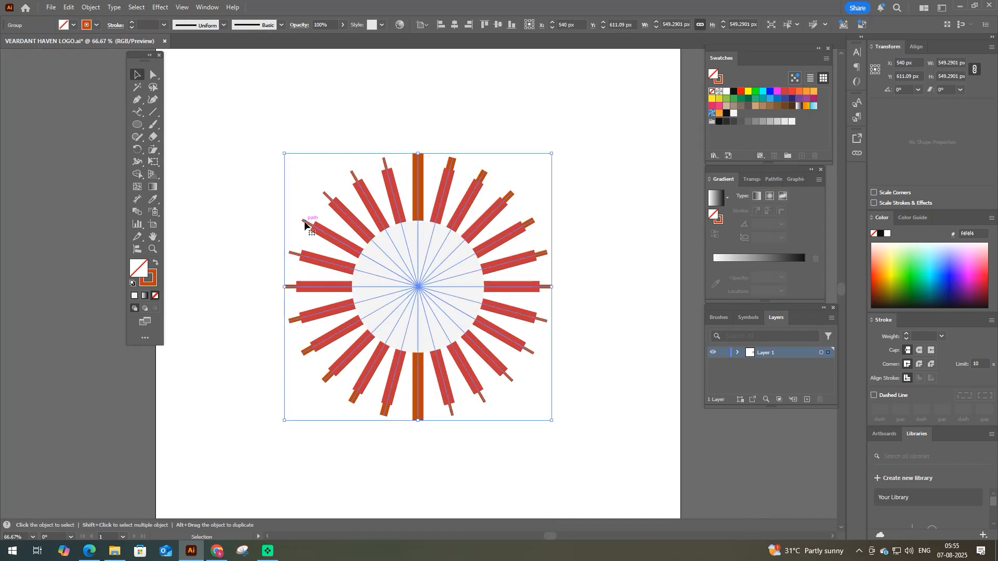
{"action": "left_click", "coordinate": [339, 152]}
{"action": "right_click", "coordinate": [394, 184]}
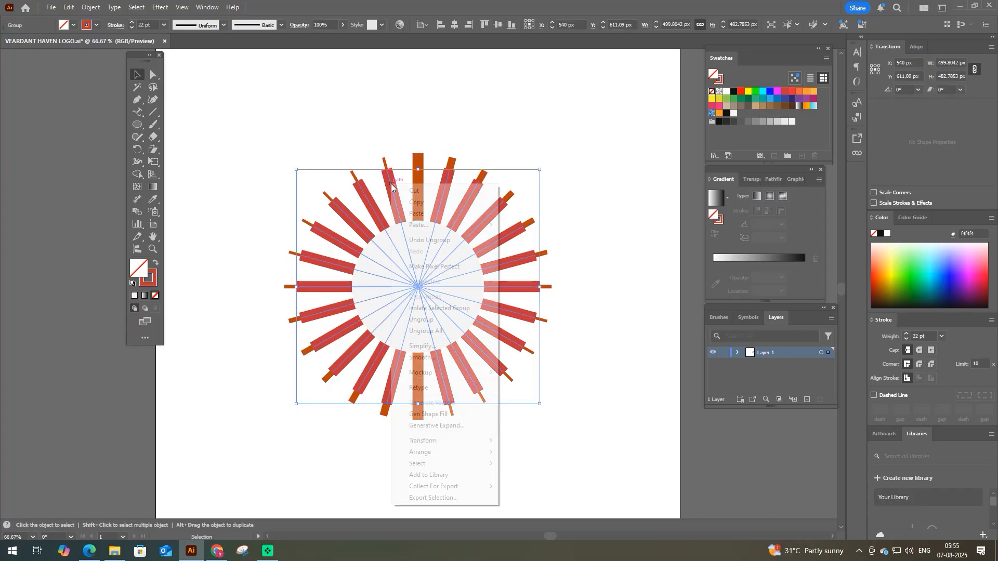
{"action": "left_click", "coordinate": [422, 318]}
- Shorten the two red rays just counterclockwise of the vertical orange ray to small stubs at the circle's edge
{"action": "left_click", "coordinate": [345, 163]}
{"action": "left_click", "coordinate": [395, 199]}
{"action": "left_click_drag", "start_coordinate": [418, 171], "coordinate": [427, 222]}
{"action": "left_click_drag", "start_coordinate": [388, 175], "coordinate": [403, 217]}
{"action": "scroll", "coordinate": [397, 230], "scroll_direction": "up", "scroll_amount": 1}
{"action": "left_click", "coordinate": [396, 210]}
{"action": "left_click", "coordinate": [406, 218]}
- Shorten the following red rays counterclockwise in stepped lengths, each longer than the previous one, past the horizontal ray to the lower-left diagonal
{"action": "left_click", "coordinate": [335, 227]}
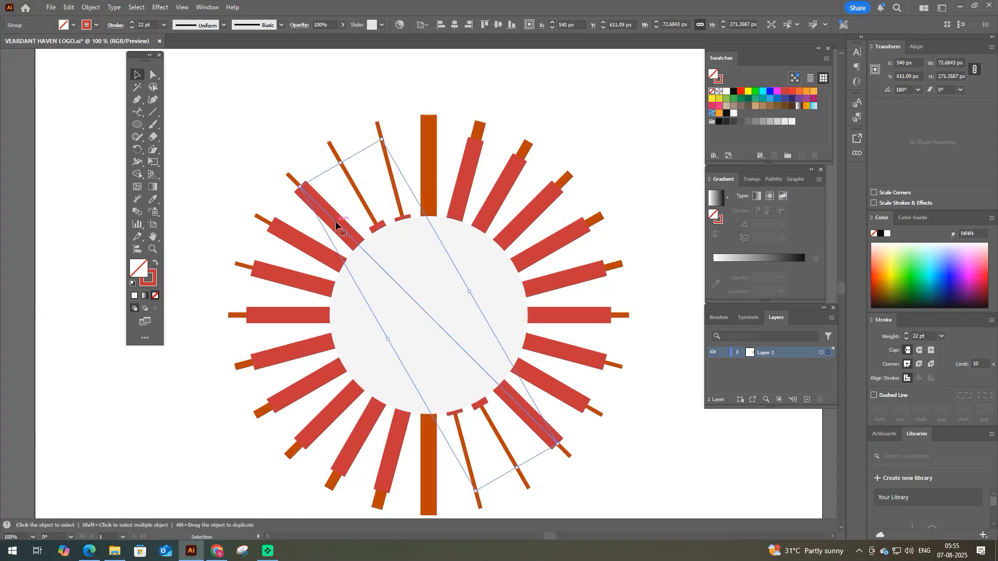
{"action": "left_click_drag", "start_coordinate": [300, 188], "coordinate": [351, 236]}
{"action": "left_click", "coordinate": [274, 229]}
{"action": "left_click_drag", "start_coordinate": [272, 225], "coordinate": [316, 403]}
{"action": "key", "text": "ctrl+z"}
{"action": "key", "text": "space"}
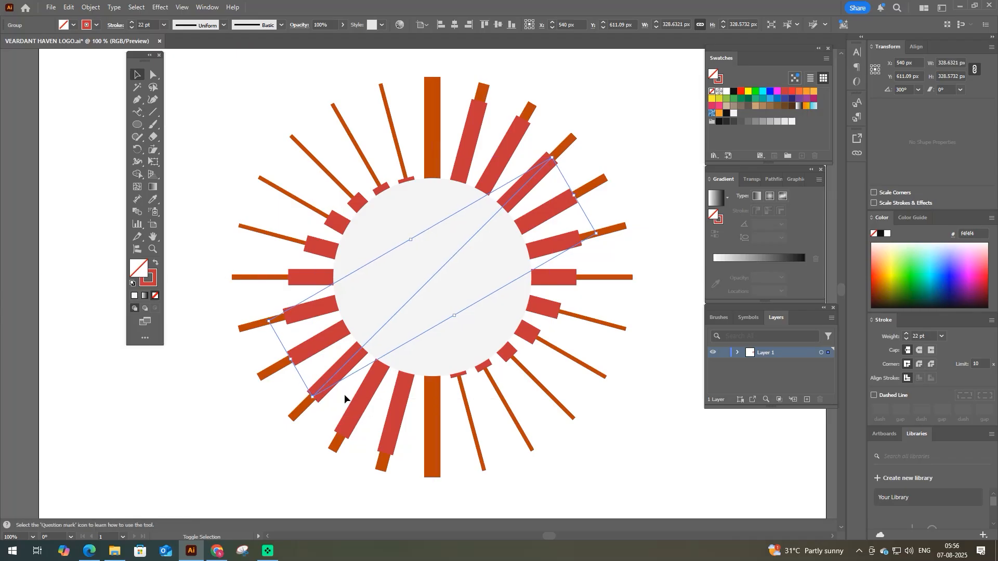
- Slightly shorten the next red ray below the lower-left diagonal to continue the stepped lengths
{"action": "left_click", "coordinate": [347, 431]}
{"action": "left_click", "coordinate": [347, 409]}
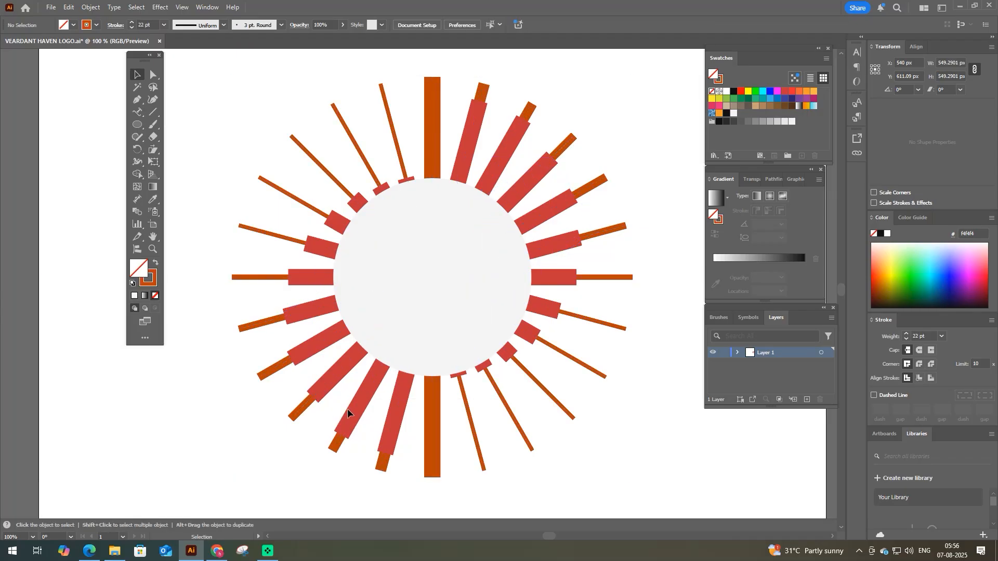
{"action": "left_click", "coordinate": [356, 409]}
{"action": "left_click_drag", "start_coordinate": [343, 438], "coordinate": [289, 256]}
- Trim the horizontal red ray to about 376 px wide and adjust the first stub beside the vertical ray to about 275 px high
{"action": "scroll", "coordinate": [292, 321], "scroll_direction": "up", "scroll_amount": 1}
{"action": "scroll", "coordinate": [288, 276], "scroll_direction": "down", "scroll_amount": 1}
{"action": "scroll", "coordinate": [348, 199], "scroll_direction": "up", "scroll_amount": 1}
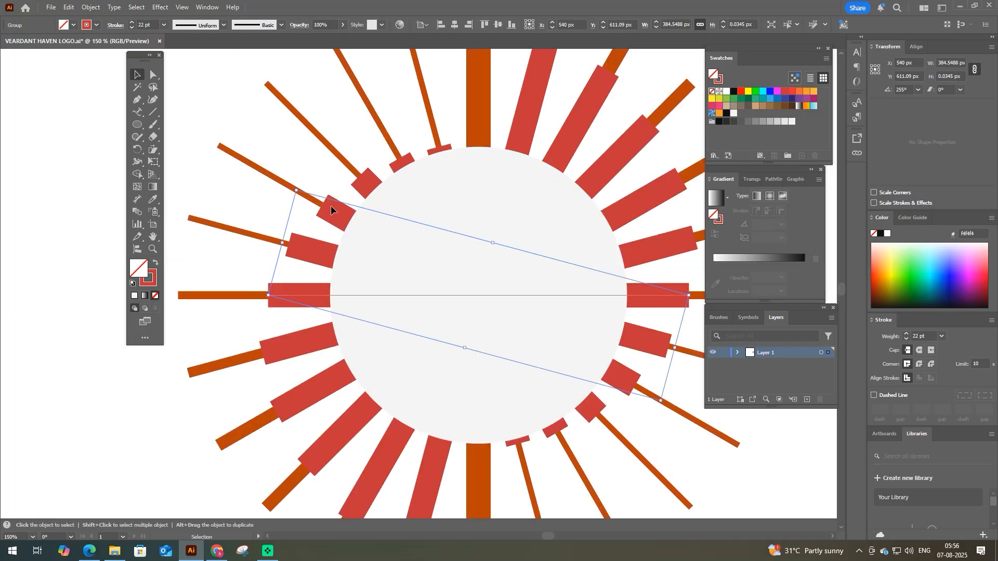
{"action": "left_click_drag", "start_coordinate": [267, 296], "coordinate": [292, 245]}
{"action": "left_click_drag", "start_coordinate": [401, 165], "coordinate": [439, 145]}
{"action": "left_click", "coordinate": [439, 149]}
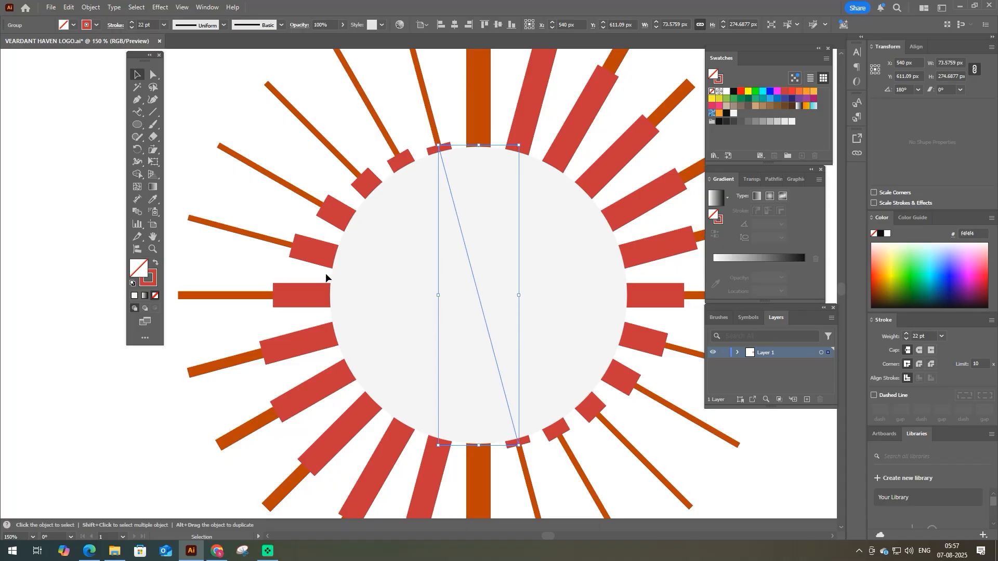
- Shorten the horizontal red ray to about 374 px and fine-tune the length of the ray just below its left end
{"action": "left_click", "coordinate": [291, 296]}
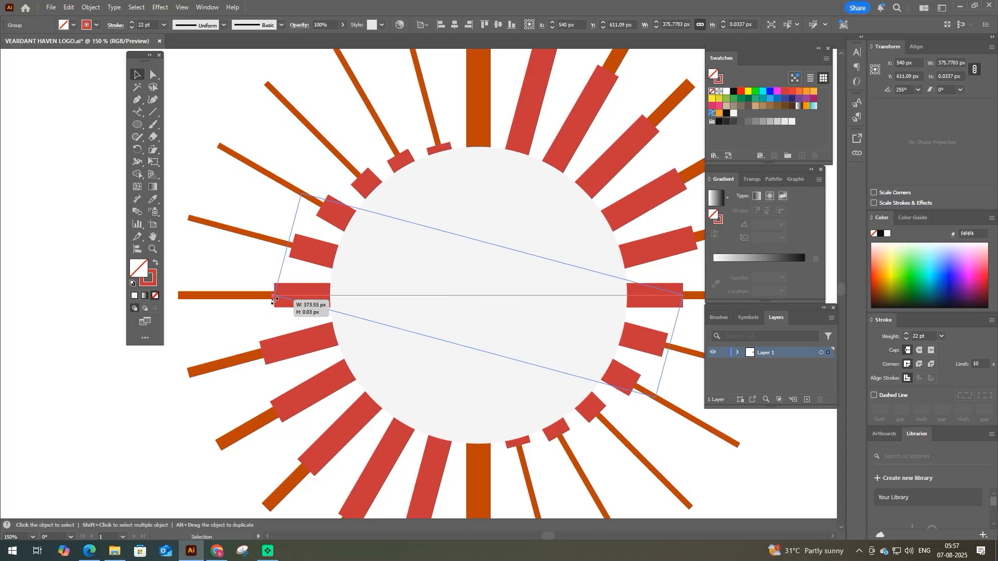
{"action": "left_click_drag", "start_coordinate": [270, 358], "coordinate": [322, 369]}
{"action": "key", "text": "ctrl+minus"}
{"action": "key", "text": "space"}
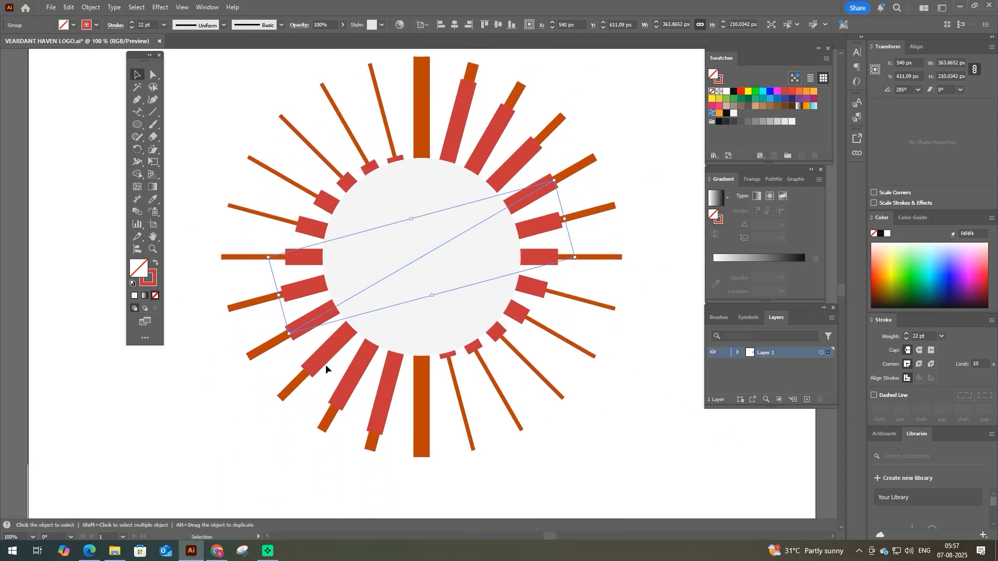
- Fine-tune the next two lower-left red rays to about 360 by 208 px and 311 by 311 px
{"action": "mouse_move", "coordinate": [290, 333]}
{"action": "left_mouse_down"}
{"action": "mouse_move", "coordinate": [315, 369]}
{"action": "mouse_move", "coordinate": [290, 339]}
{"action": "left_mouse_up"}
{"action": "scroll", "coordinate": [291, 321], "scroll_direction": "up", "scroll_amount": 1}
{"action": "left_click", "coordinate": [301, 334]}
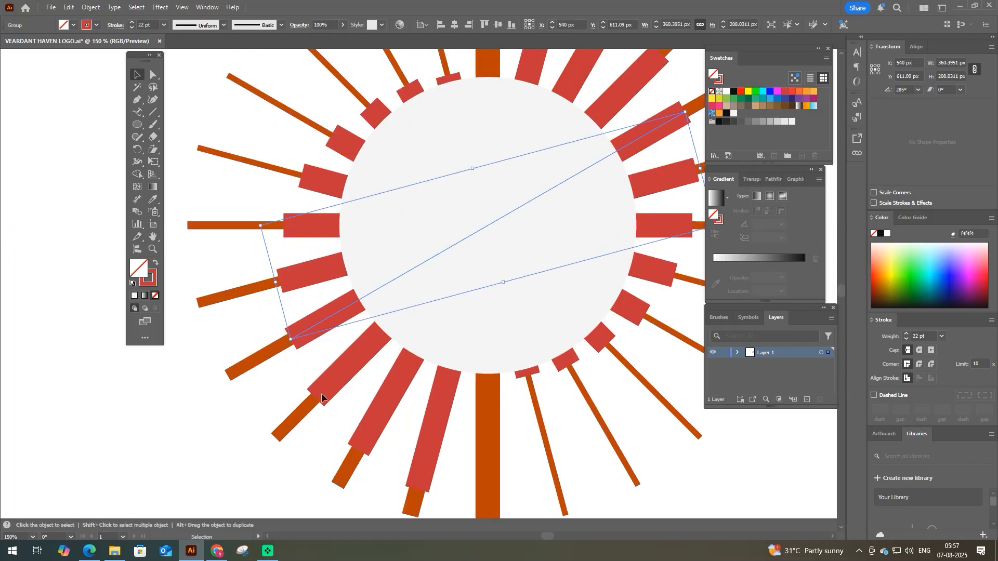
{"action": "left_click", "coordinate": [321, 394]}
{"action": "left_click_drag", "start_coordinate": [315, 398], "coordinate": [317, 395]}
{"action": "scroll", "coordinate": [291, 437], "scroll_direction": "down", "scroll_amount": 1}
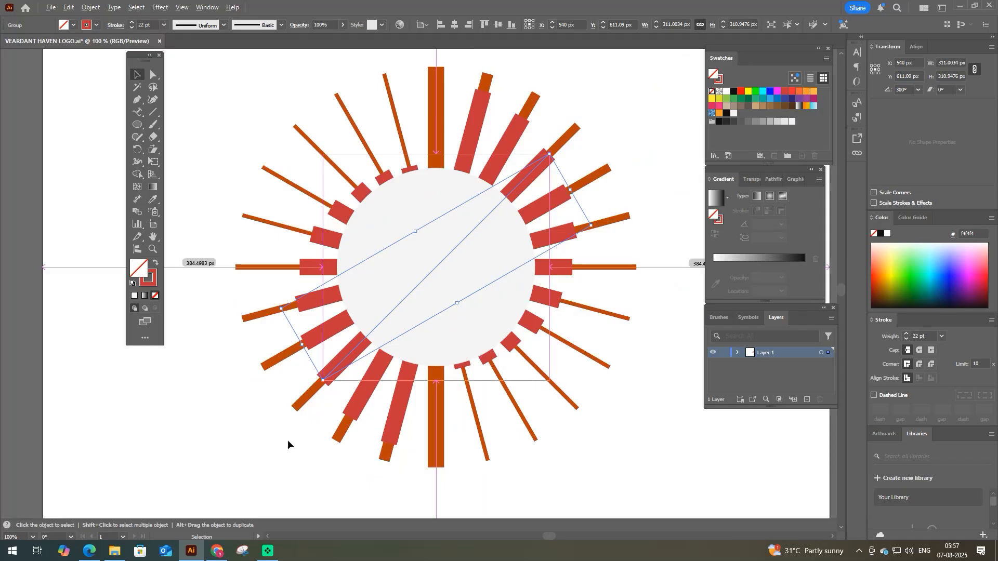
{"action": "left_click", "coordinate": [287, 445]}
{"action": "scroll", "coordinate": [288, 445], "scroll_direction": "down", "scroll_amount": 1}
{"action": "key", "text": "space"}
{"action": "left_click", "coordinate": [430, 234]}
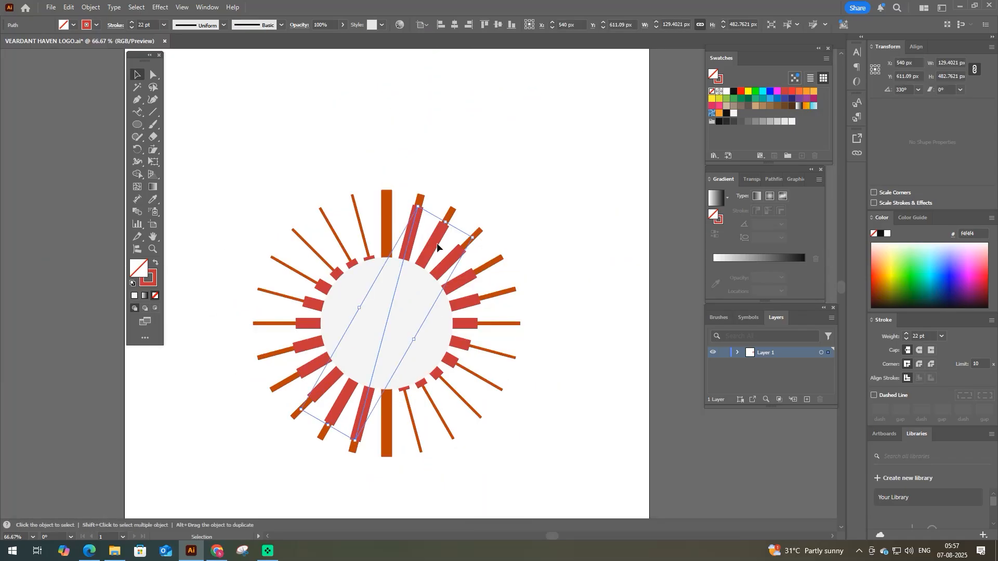
{"action": "left_click", "coordinate": [523, 235]}
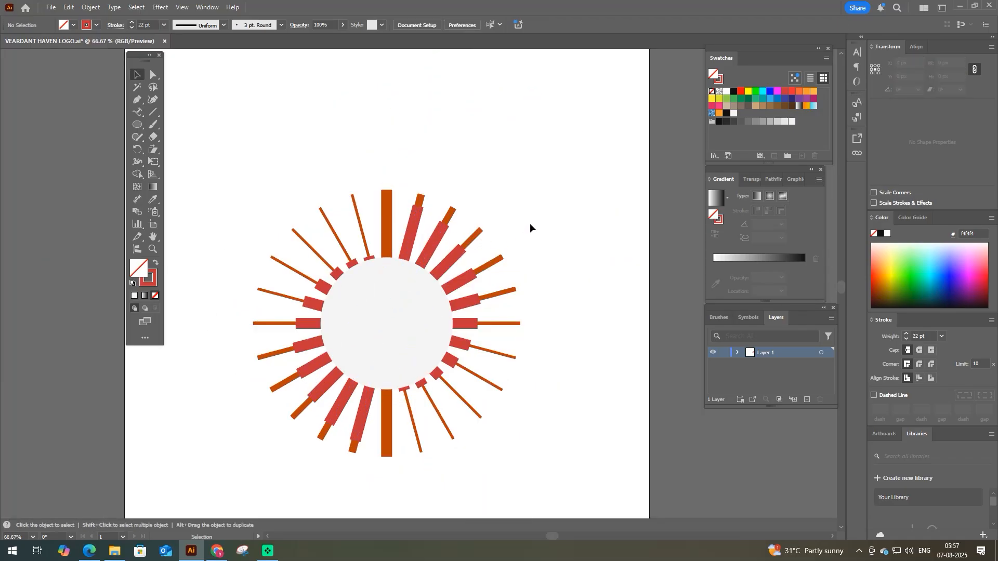
- Group the red rays together with the central circle and outline their strokes
{"action": "left_click_drag", "start_coordinate": [538, 170], "coordinate": [249, 495]}
{"action": "left_click", "coordinate": [279, 385], "text": "shift"}
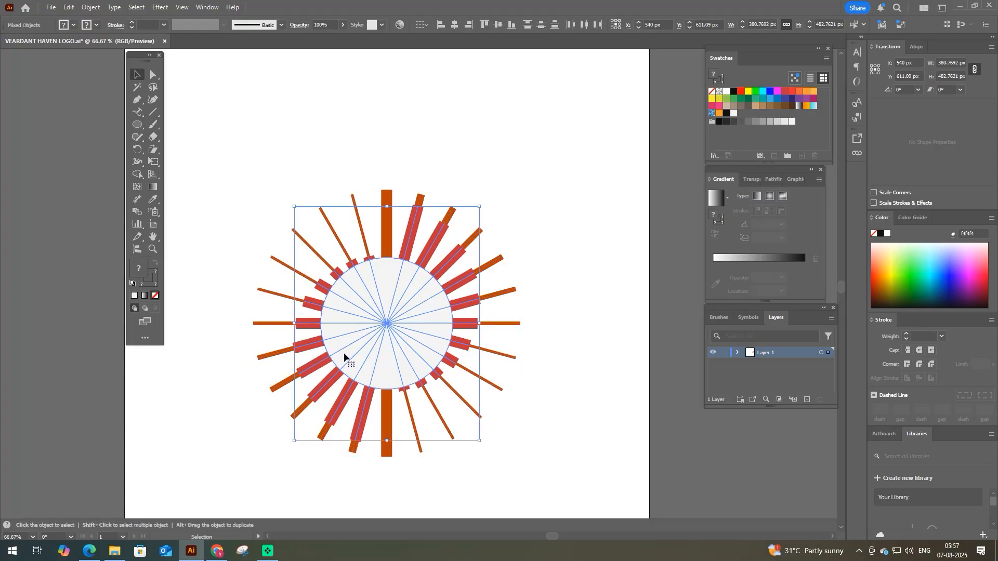
{"action": "key", "text": "F9"}
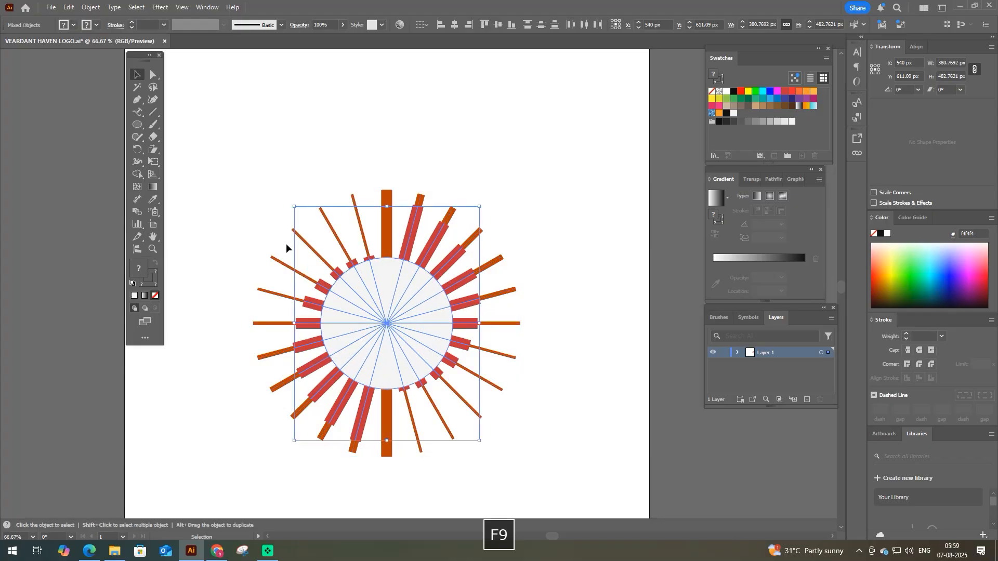
{"action": "key", "text": "ctrl+g"}
{"action": "left_click", "coordinate": [90, 7]}
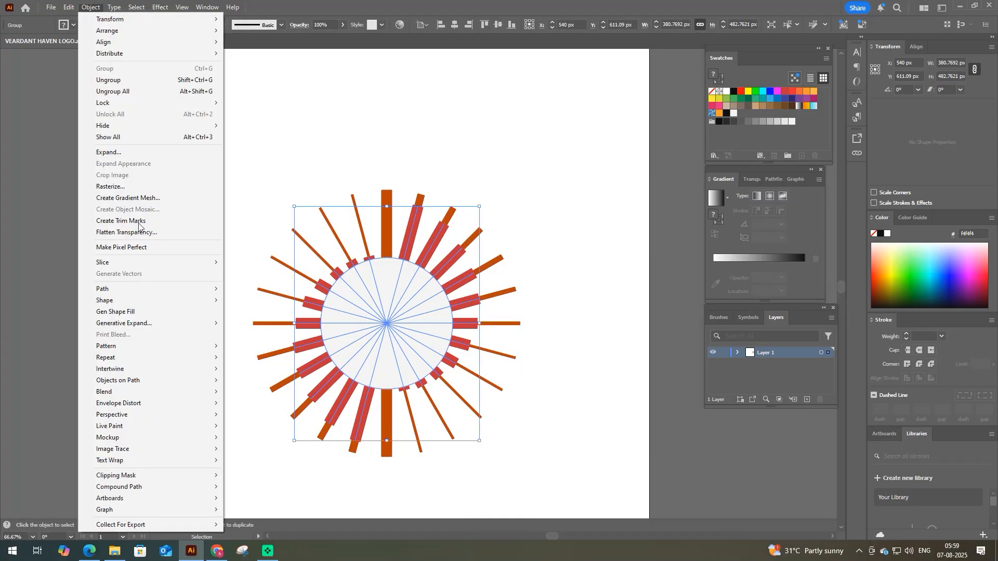
{"action": "mouse_move", "coordinate": [156, 289]}
{"action": "left_click", "coordinate": [262, 316]}
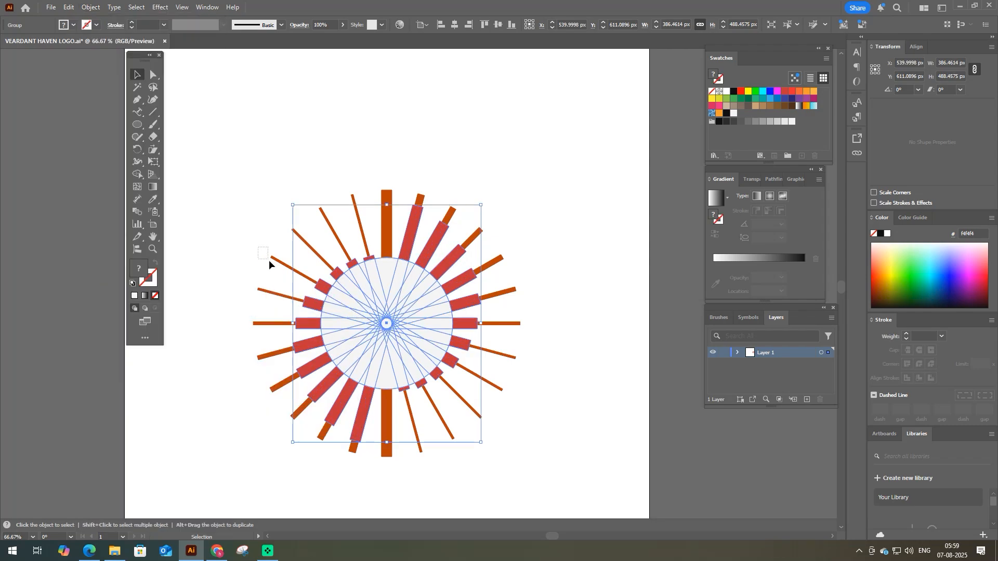
- Outline the strokes of the long dark-orange rays and unite them into a single shape
{"action": "left_click_drag", "start_coordinate": [279, 281], "coordinate": [312, 266]}
{"action": "left_click", "coordinate": [90, 8]}
{"action": "mouse_move", "coordinate": [156, 314]}
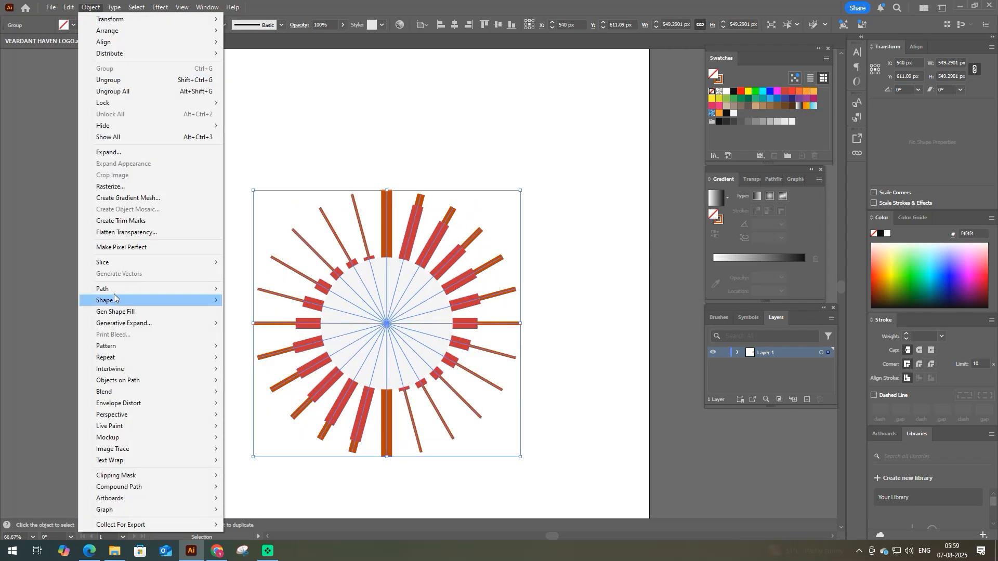
{"action": "left_click", "coordinate": [241, 314]}
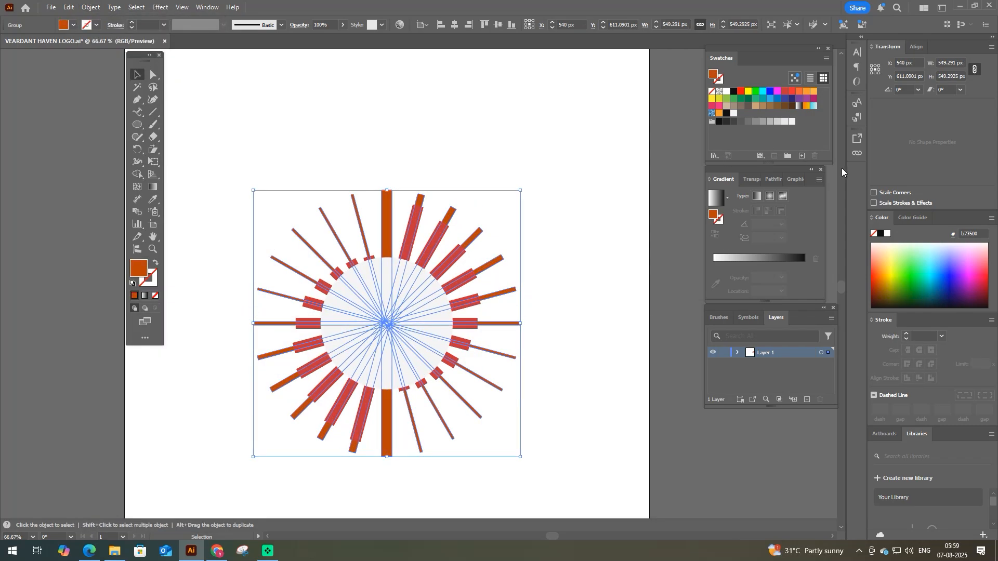
{"action": "left_click", "coordinate": [772, 179]}
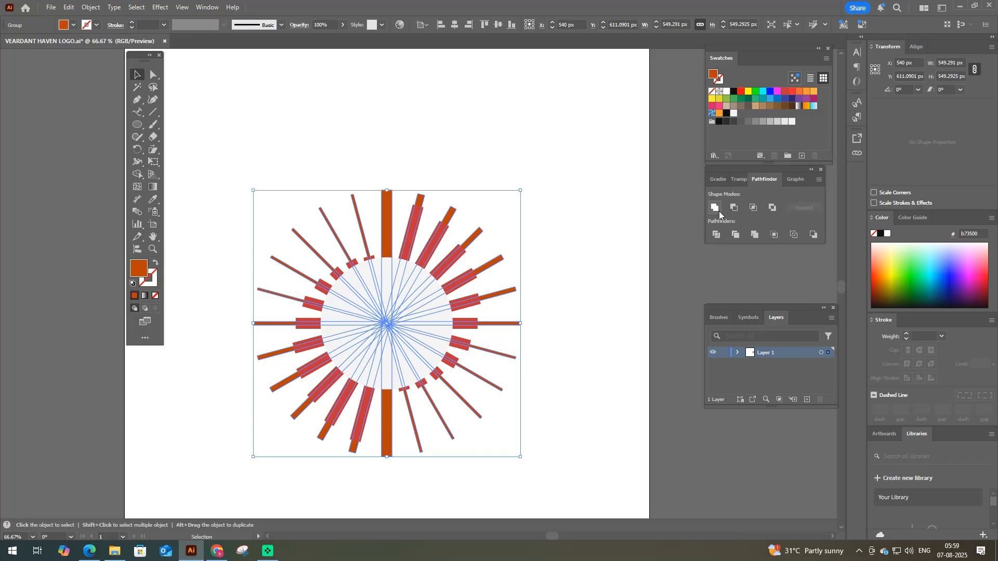
{"action": "left_click", "coordinate": [716, 207]}
{"action": "left_click", "coordinate": [526, 243]}
{"action": "left_click", "coordinate": [454, 260]}
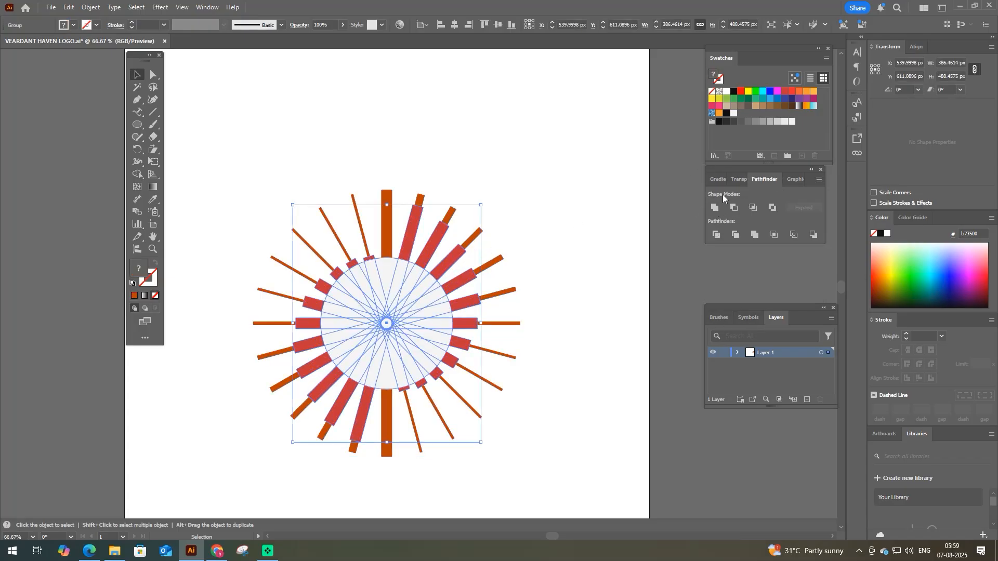
{"action": "left_click", "coordinate": [733, 113]}
{"action": "left_click", "coordinate": [390, 227]}
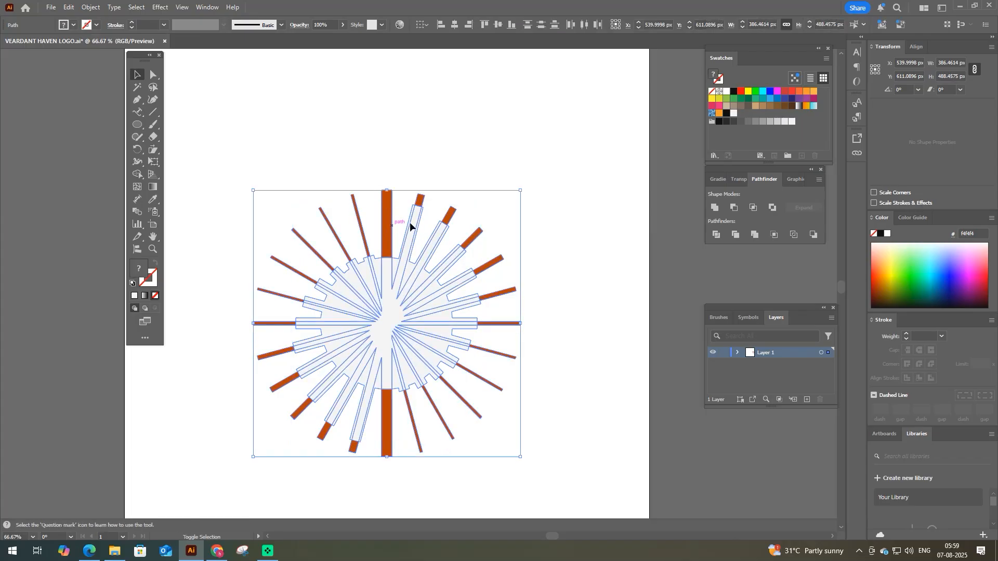
{"action": "key", "text": "ctrl+z"}
{"action": "key", "text": "ctrl+z"}
{"action": "left_click_drag", "start_coordinate": [471, 278], "coordinate": [536, 315]}
{"action": "key", "text": "ctrl+z"}
- Ungroup the red rays from the central circle and unite only the rays into one shape
{"action": "right_click", "coordinate": [456, 285]}
{"action": "left_click", "coordinate": [484, 356]}
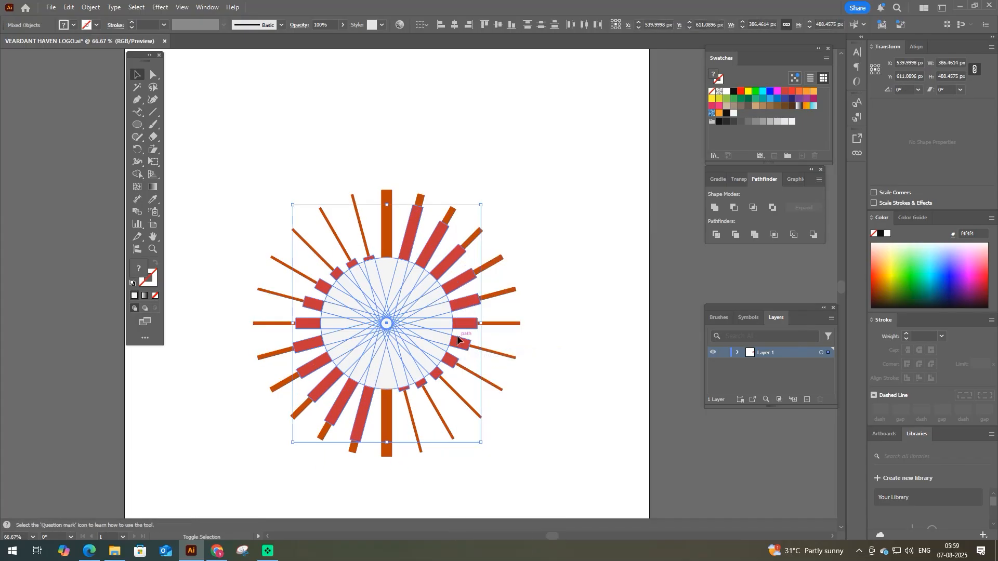
{"action": "left_click", "coordinate": [448, 327], "text": "shift"}
{"action": "left_click", "coordinate": [713, 207]}
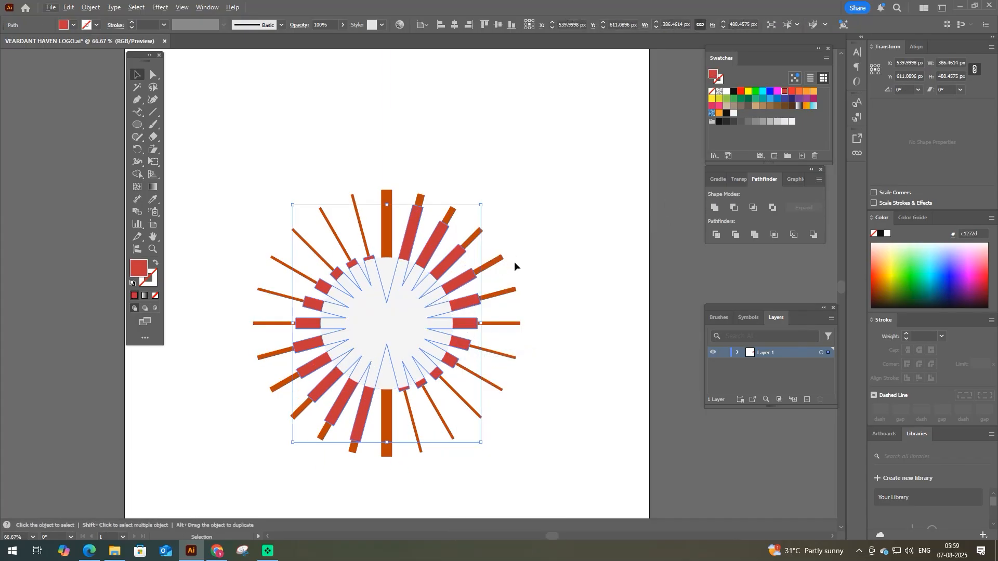
- Recolour the inner red rays light orange and the long outer rays black
{"action": "key", "text": "i"}
{"action": "left_click", "coordinate": [513, 264]}
{"action": "key", "text": "ctrl+z"}
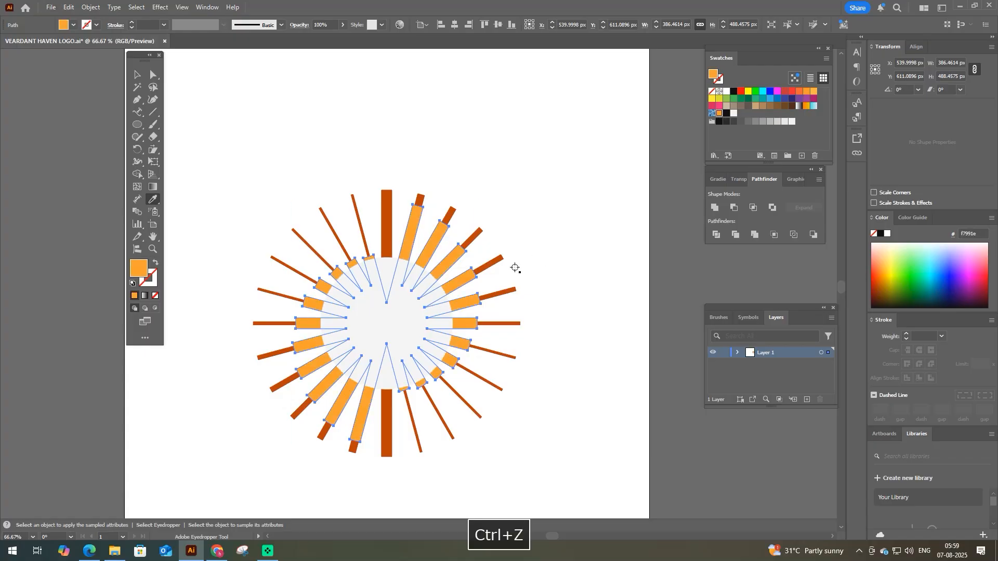
{"action": "key", "text": "v"}
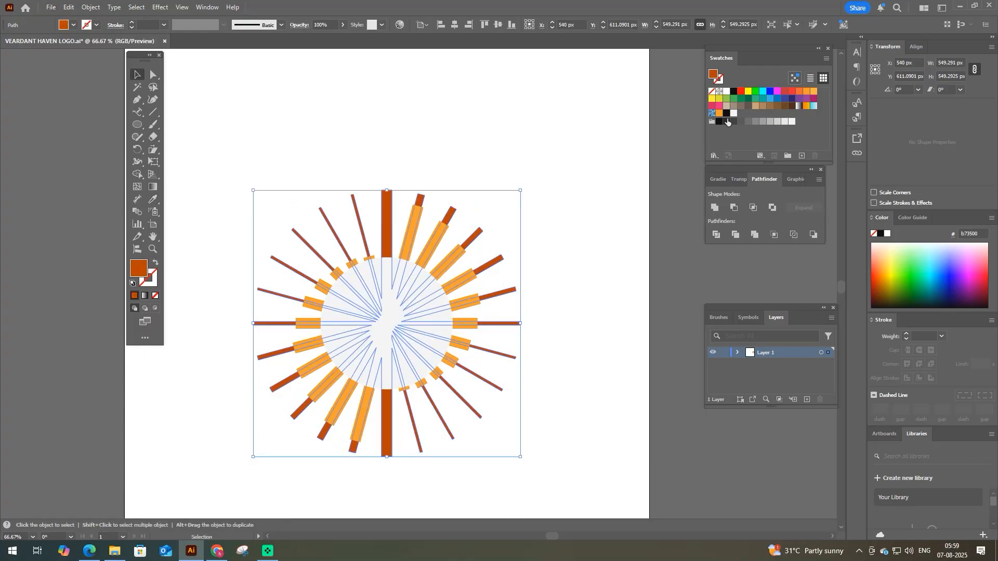
{"action": "left_click", "coordinate": [722, 123]}
- Duplicate the central circle in place and subtract it from the light-orange rays with Minus Front
{"action": "left_click", "coordinate": [424, 285]}
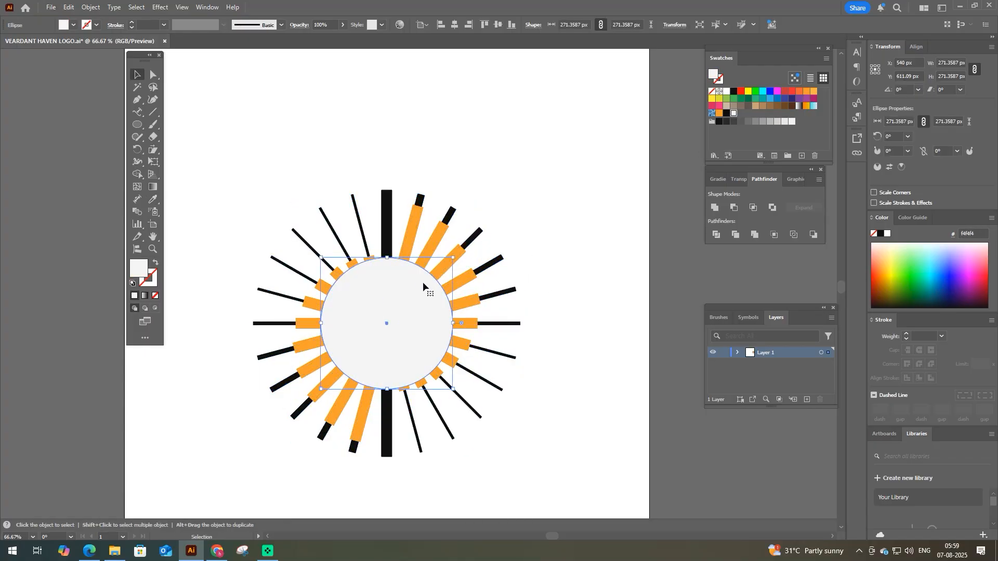
{"action": "key", "text": "ctrl+c"}
{"action": "key", "text": "ctrl+f"}
{"action": "left_click", "coordinate": [436, 245], "text": "shift"}
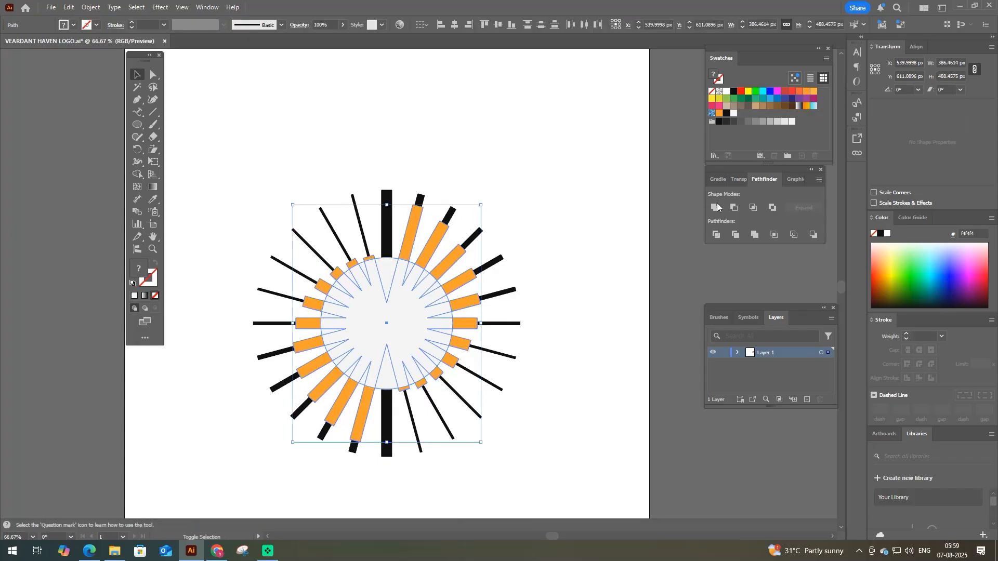
{"action": "left_click", "coordinate": [734, 207]}
- Duplicate the central circle in place again and subtract it from the black rays with Minus Front
{"action": "left_click", "coordinate": [392, 331]}
{"action": "key", "text": "ctrl+c"}
{"action": "key", "text": "ctrl+f"}
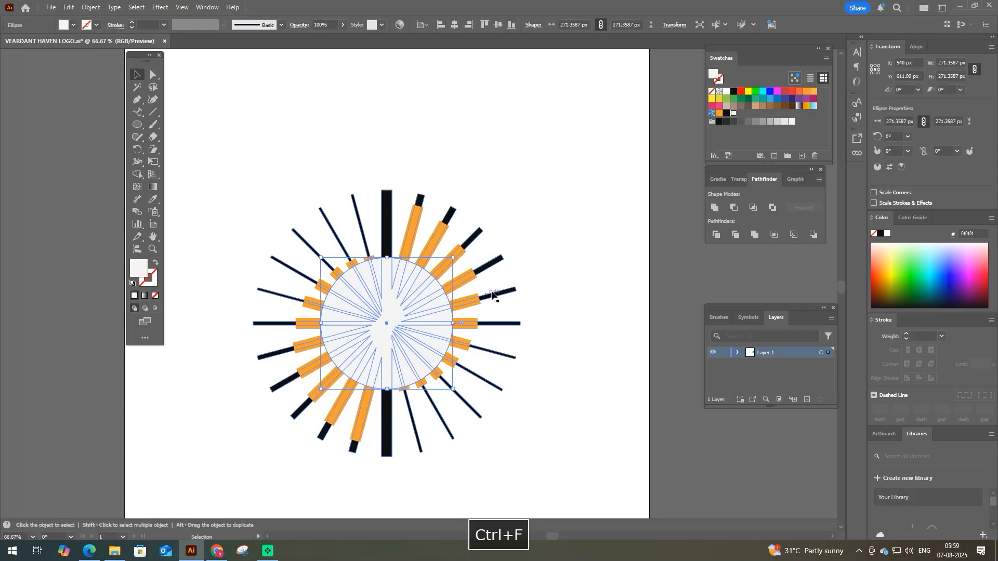
{"action": "left_click", "coordinate": [497, 264], "text": "shift"}
{"action": "left_click", "coordinate": [733, 208]}
{"action": "left_click", "coordinate": [581, 291]}
{"action": "scroll", "coordinate": [468, 297], "scroll_direction": "down", "scroll_amount": 2}
{"action": "left_click_drag", "start_coordinate": [445, 304], "coordinate": [383, 329]}
{"action": "key", "text": "ctrl+z"}
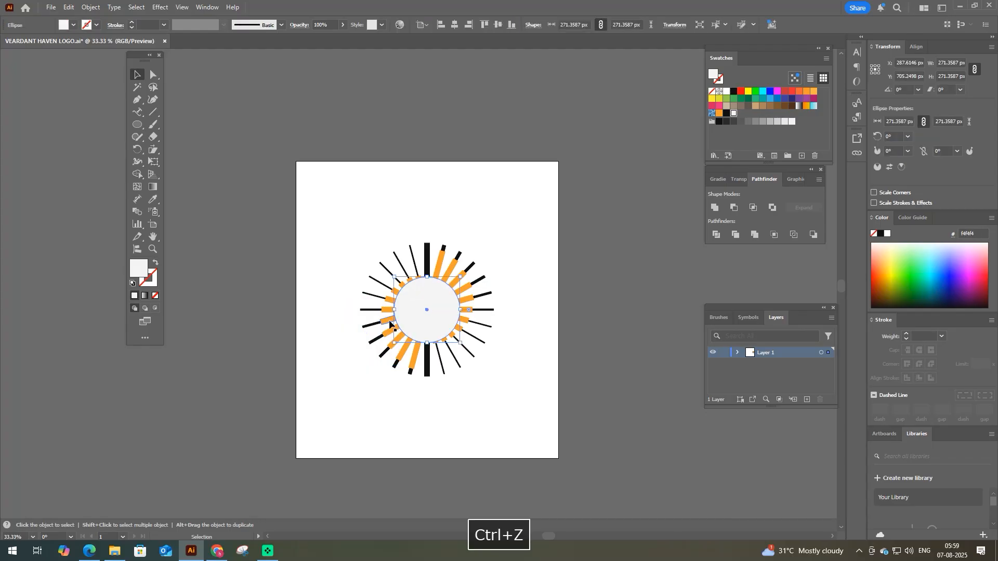
- Delete the light-grey circle from the centre of the sunburst
{"action": "key", "text": "ctrl+0"}
{"action": "scroll", "coordinate": [413, 285], "scroll_direction": "up", "scroll_amount": 1}
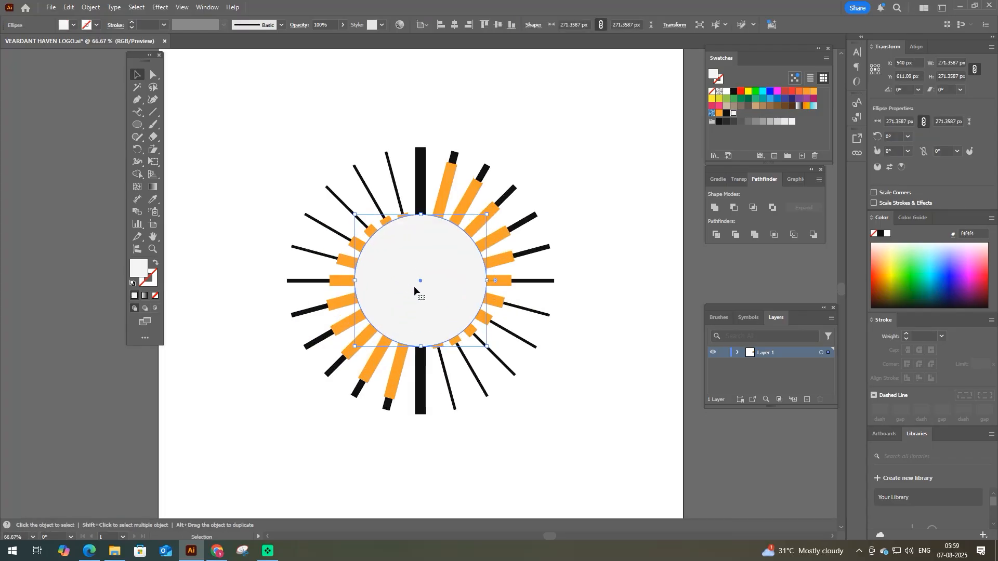
{"action": "key", "text": "Delete"}
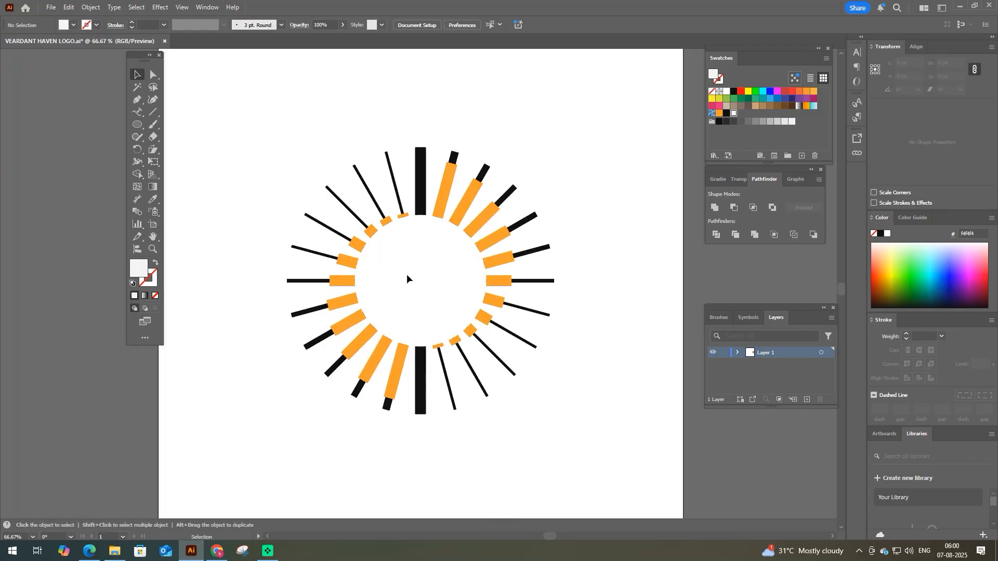
{"action": "key", "text": "ctrl+z"}
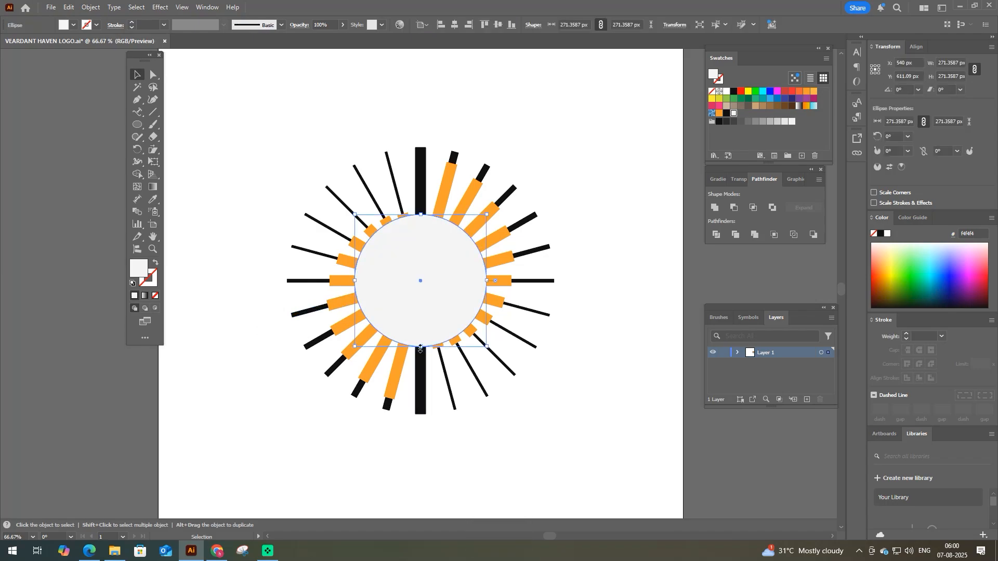
{"action": "key", "text": "Delete"}
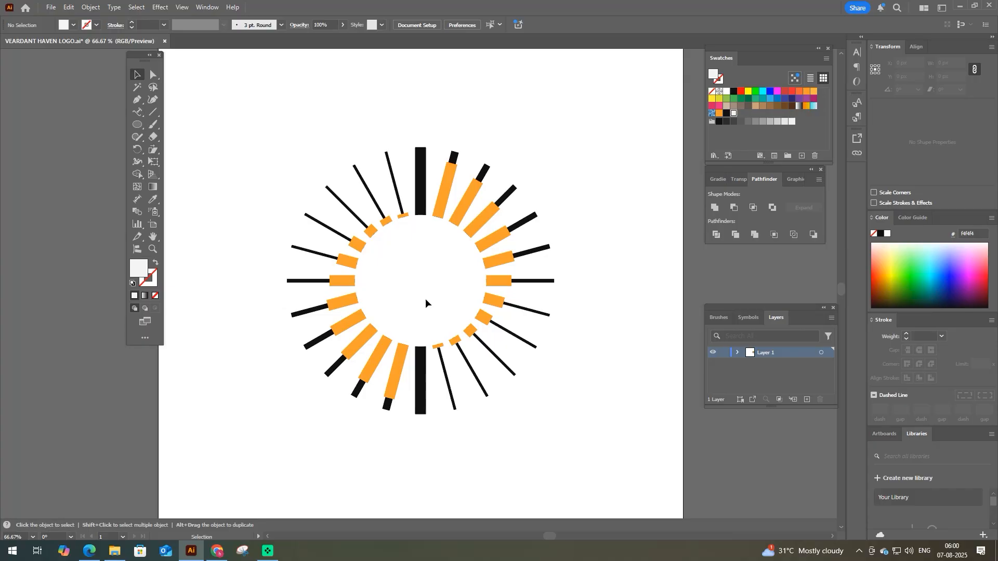
{"action": "key", "text": "ctrl+z"}
{"action": "key", "text": "F9"}
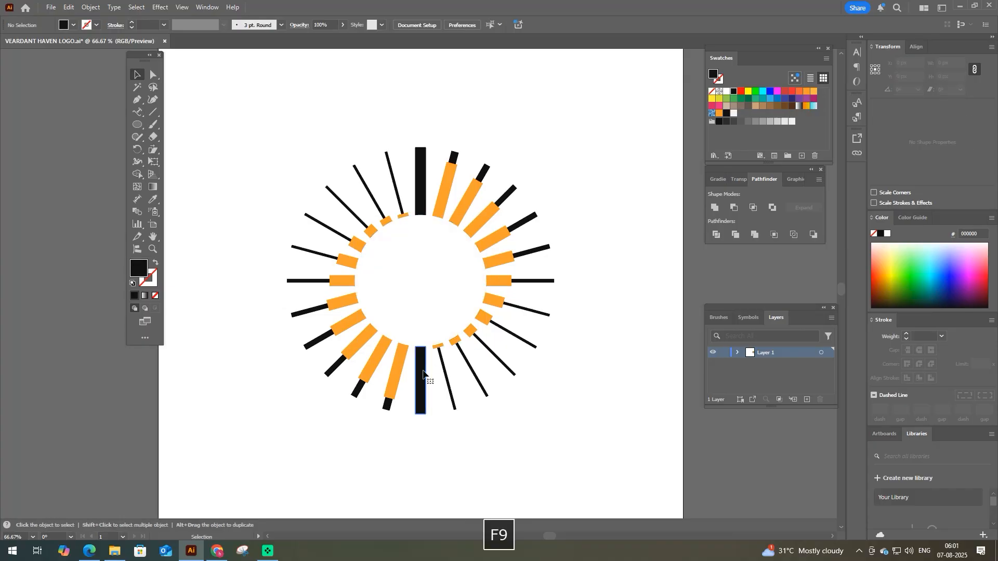
- Group the upper and lower vertical black rays and fill them with the light orange of the neighbouring ray
{"action": "left_click", "coordinate": [423, 373]}
{"action": "left_click", "coordinate": [421, 182], "text": "shift"}
{"action": "key", "text": "ctrl+g"}
{"action": "key", "text": "i"}
{"action": "left_click", "coordinate": [449, 188]}
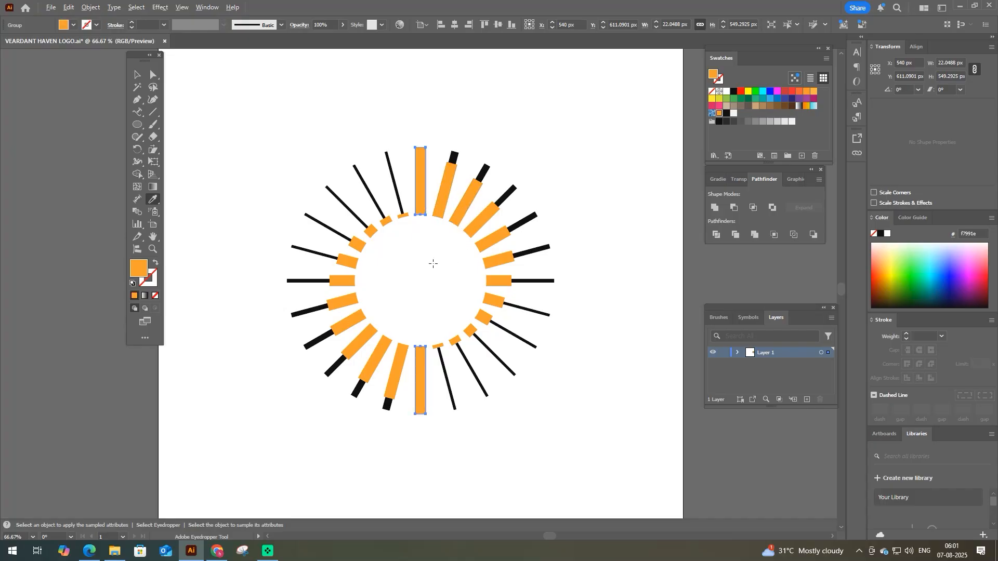
- Draw an orange rectangle about 52 by 75 px inside the ring of rays and fully round its corners
{"action": "scroll", "coordinate": [433, 264], "scroll_direction": "up", "scroll_amount": 1}
{"action": "left_click_drag", "start_coordinate": [138, 124], "coordinate": [171, 125]}
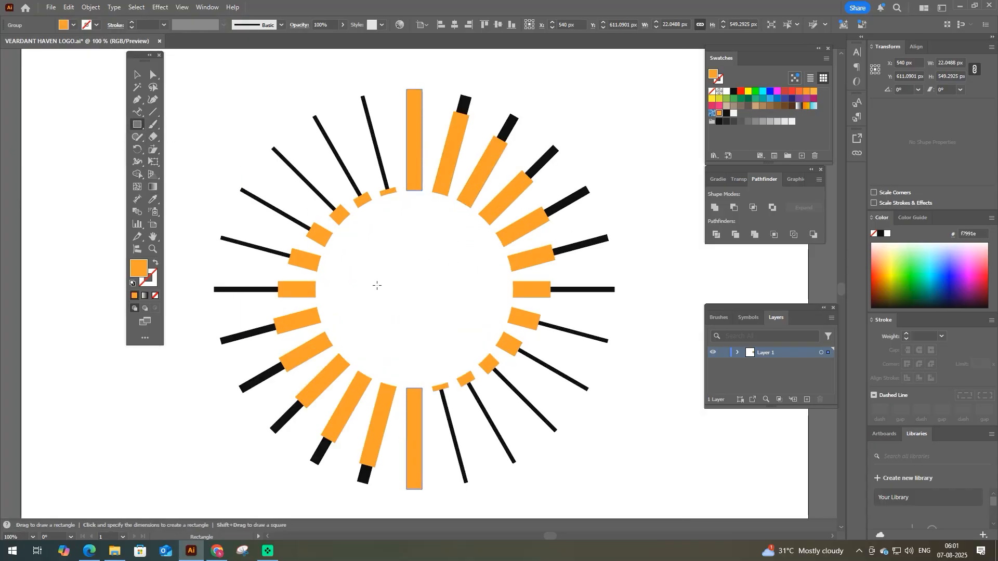
{"action": "left_click_drag", "start_coordinate": [390, 250], "coordinate": [422, 298]}
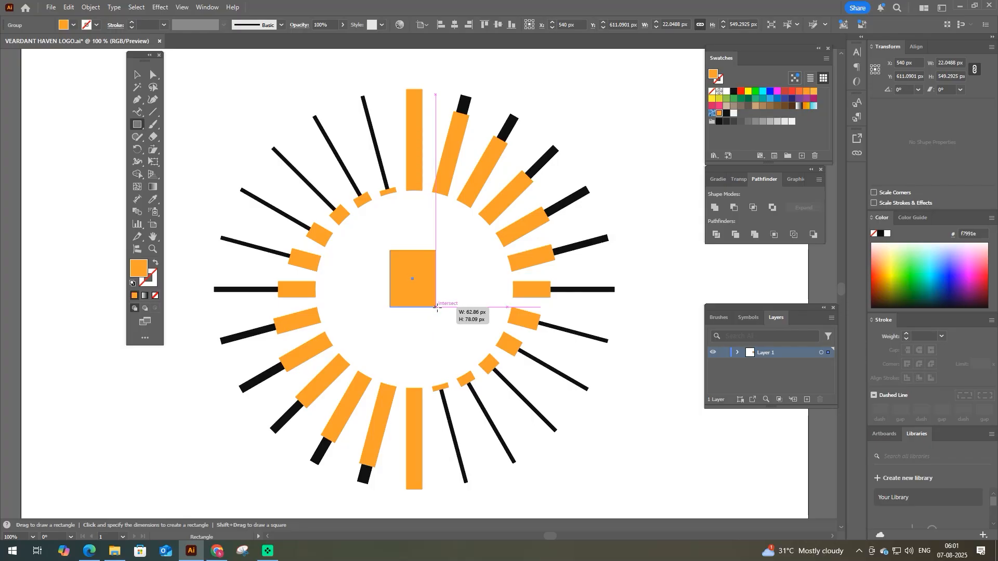
{"action": "left_click_drag", "start_coordinate": [437, 306], "coordinate": [427, 305]}
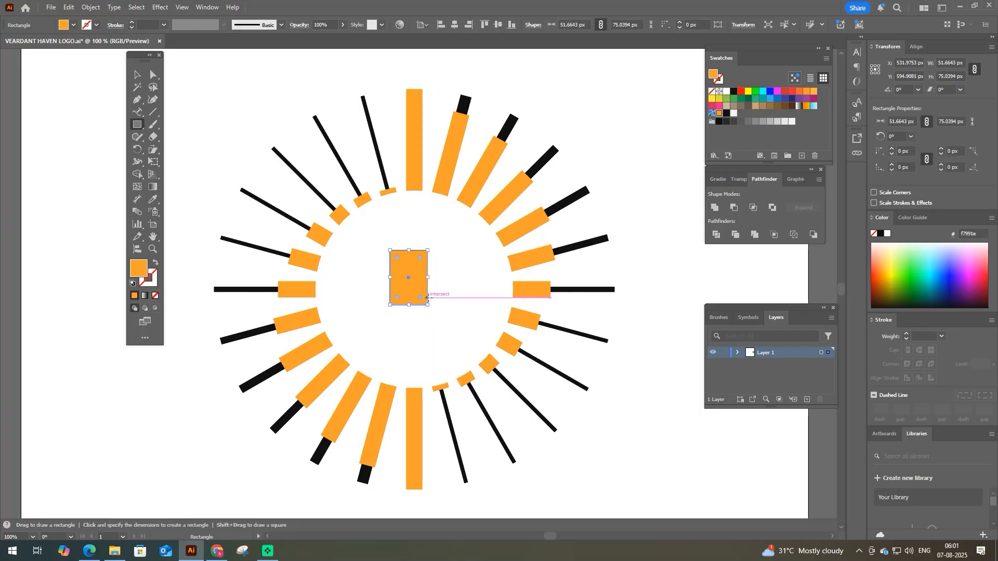
{"action": "key", "text": "a"}
{"action": "mouse_move", "coordinate": [397, 259]}
{"action": "left_mouse_down"}
{"action": "mouse_move", "coordinate": [420, 286]}
{"action": "mouse_move", "coordinate": [395, 279]}
{"action": "mouse_move", "coordinate": [414, 285]}
{"action": "mouse_move", "coordinate": [412, 270]}
{"action": "left_mouse_up"}
{"action": "key", "text": "ctrl+z"}
{"action": "key", "text": "v"}
- Centre the rounded orange shape horizontally on the sunburst rays
{"action": "key", "text": "ctrl+v"}
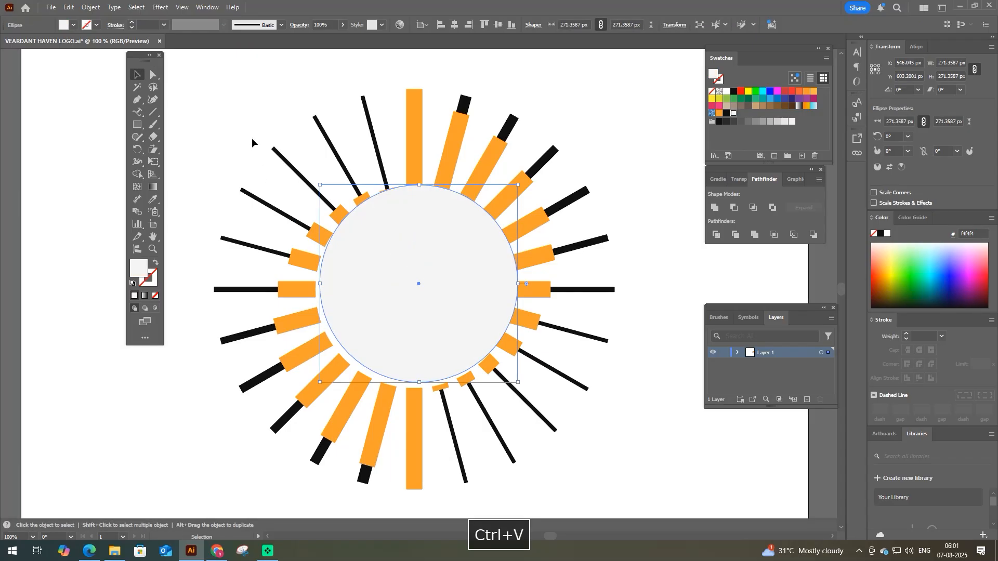
{"action": "key", "text": "ctrl+z"}
{"action": "left_click_drag", "start_coordinate": [258, 174], "coordinate": [483, 271]}
{"action": "left_click", "coordinate": [464, 107]}
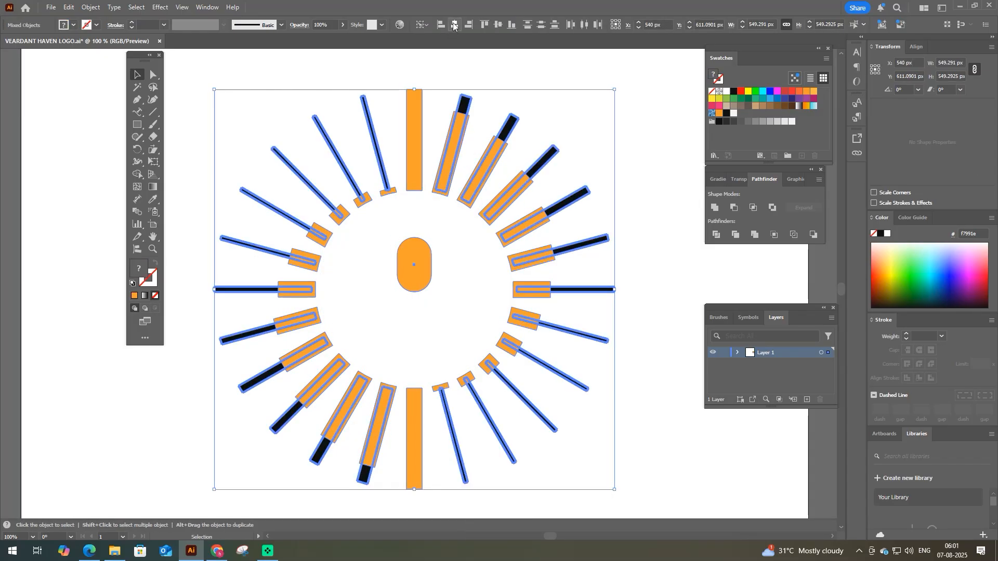
{"action": "left_click", "coordinate": [387, 273]}
{"action": "left_click", "coordinate": [404, 268]}
- Stretch the lower end of the rounded shape downward to a height of about 87 px
{"action": "key", "text": "a"}
{"action": "left_click_drag", "start_coordinate": [384, 262], "coordinate": [433, 282]}
{"action": "left_click_drag", "start_coordinate": [450, 314], "coordinate": [449, 313]}
{"action": "left_click_drag", "start_coordinate": [431, 279], "coordinate": [434, 284]}
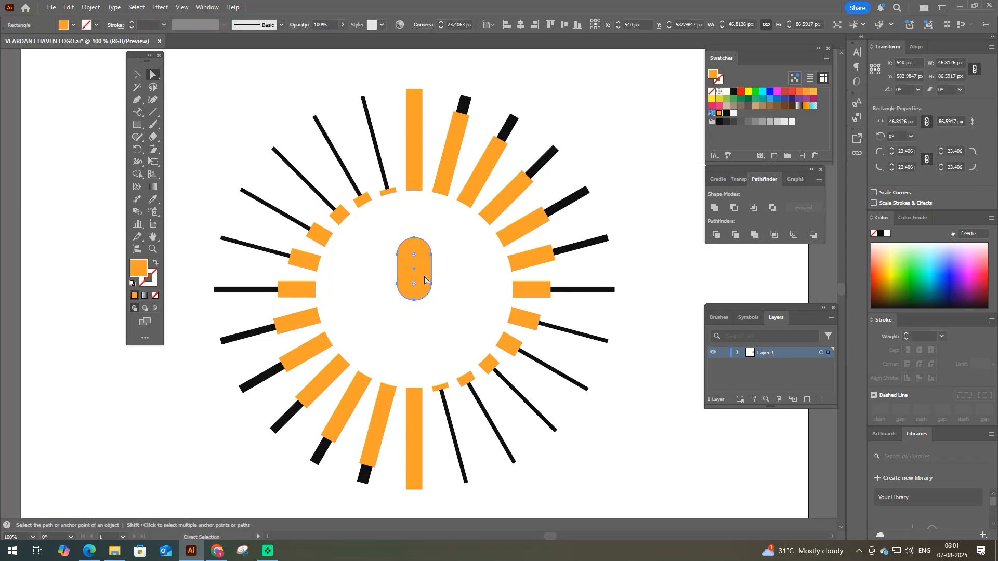
- Draw a horizontal line about 22 px long across the pill shape's left edge and give it a white stroke
{"action": "key", "text": "p"}
{"action": "key", "text": "ctrl+equal"}
{"action": "left_click", "coordinate": [383, 257]}
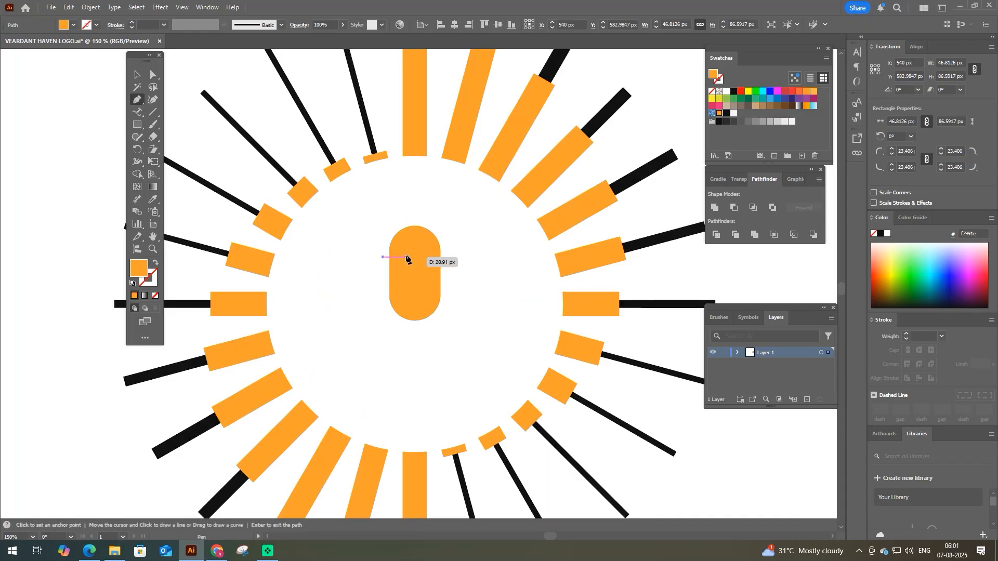
{"action": "left_click", "coordinate": [408, 258]}
{"action": "key", "text": "i"}
{"action": "left_click", "coordinate": [495, 269]}
{"action": "key", "text": "space"}
{"action": "left_click", "coordinate": [157, 263]}
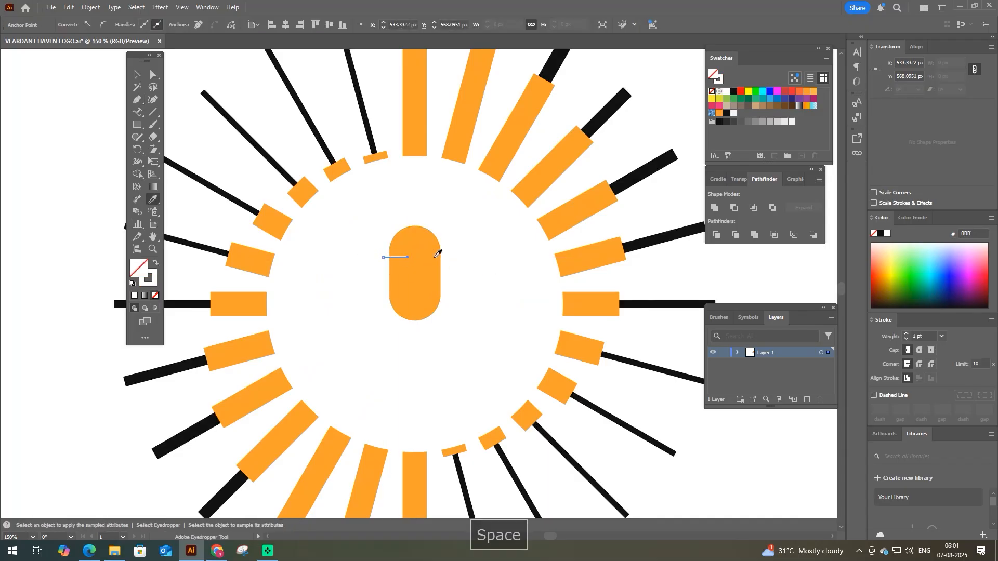
{"action": "key", "text": "v"}
- Set the white line's stroke to 6 pt and duplicate it downward twice at equal spacing
{"action": "left_click", "coordinate": [396, 259]}
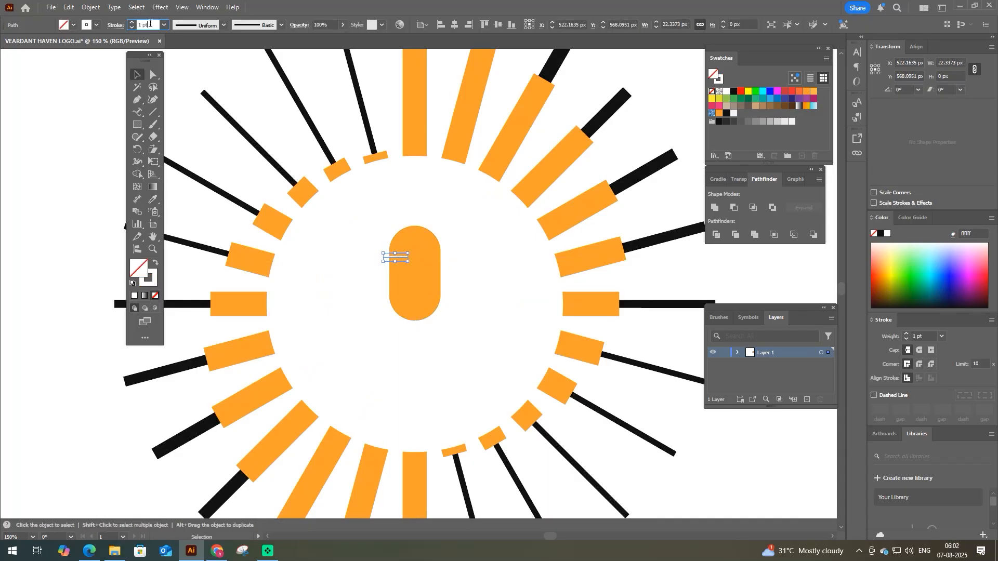
{"action": "left_click_drag", "start_coordinate": [397, 258], "coordinate": [396, 270]}
{"action": "key", "text": "ctrl+d"}
- Group the three white lines with a 7 pt stroke and outline them into filled shapes
{"action": "left_click_drag", "start_coordinate": [362, 236], "coordinate": [430, 303]}
{"action": "left_click", "coordinate": [429, 304], "text": "shift"}
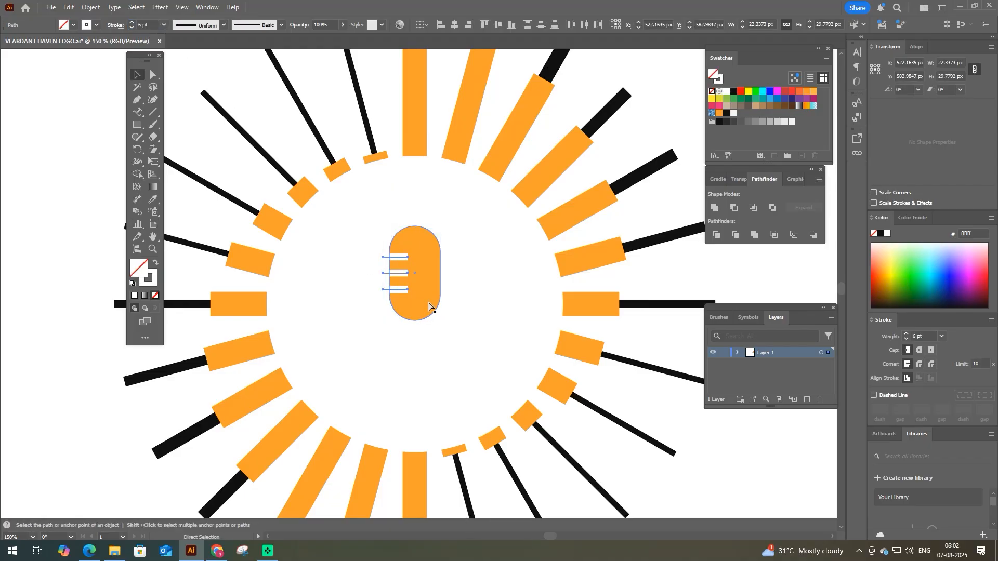
{"action": "key", "text": "ctrl+g"}
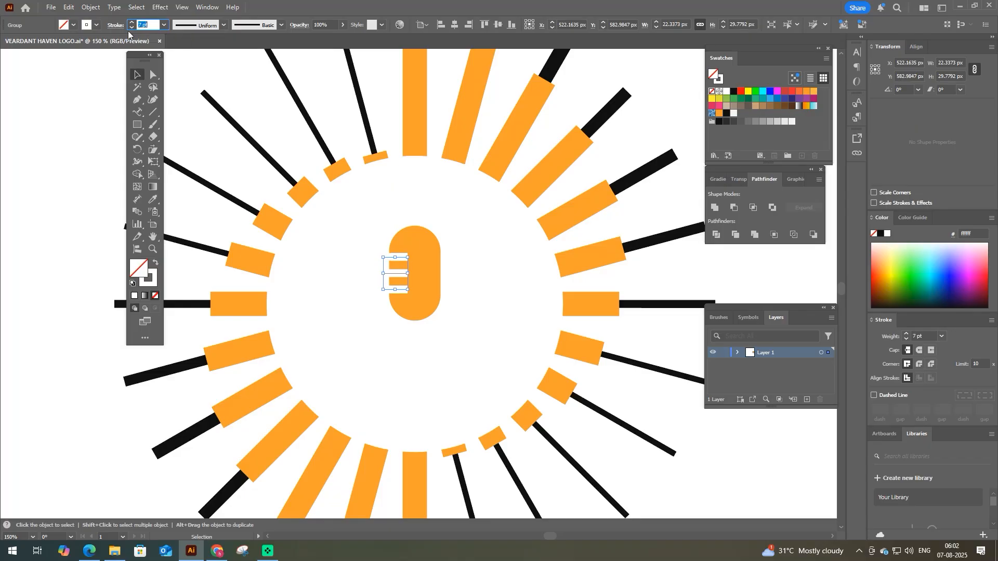
{"action": "left_click", "coordinate": [90, 8]}
{"action": "mouse_move", "coordinate": [133, 288]}
{"action": "left_click", "coordinate": [265, 315]}
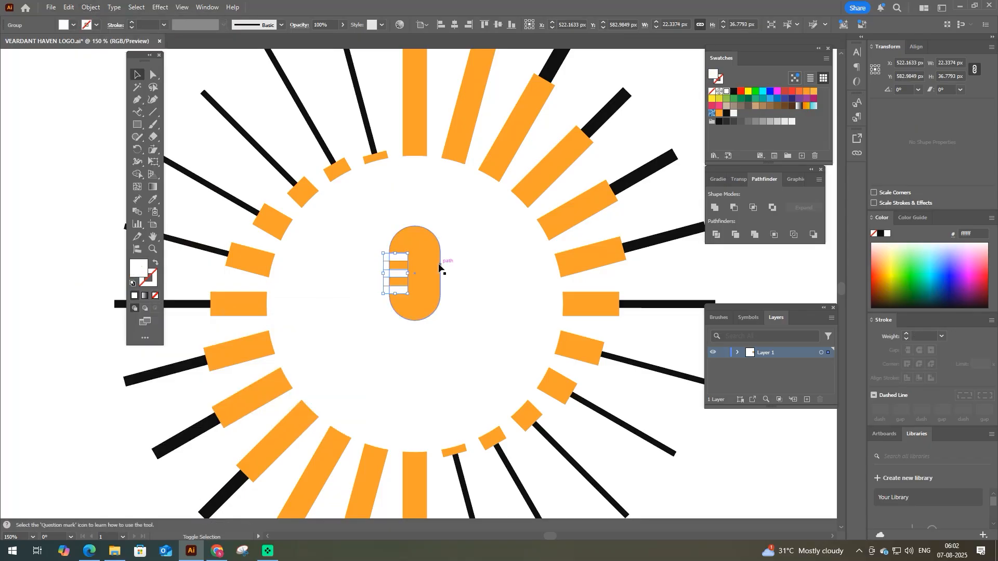
- Duplicate the white bars onto the pill's right edge, group both sets and centre them horizontally on the pill
{"action": "left_click_drag", "start_coordinate": [391, 272], "coordinate": [432, 276]}
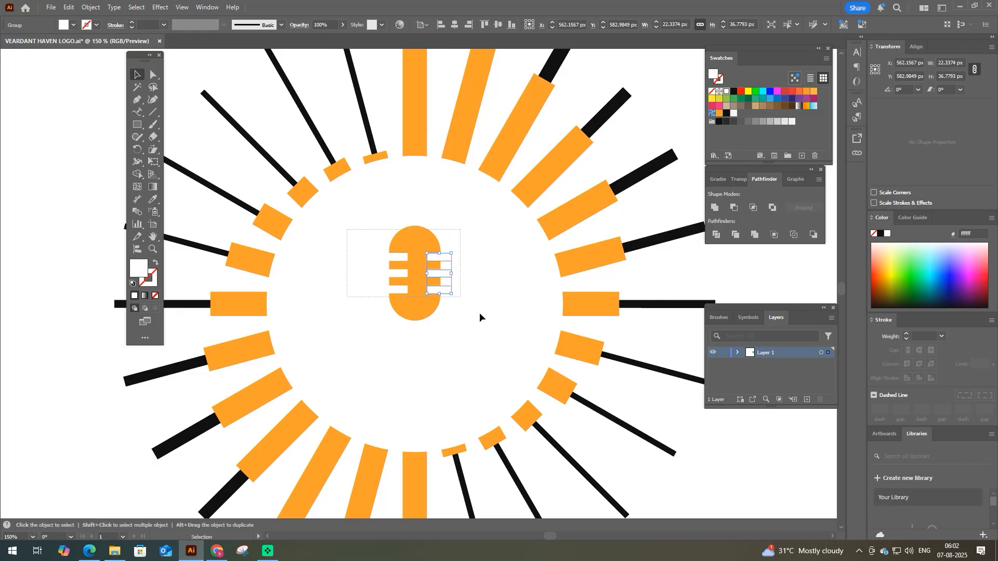
{"action": "key", "text": "ctrl+g"}
{"action": "left_click", "coordinate": [423, 244], "text": "shift"}
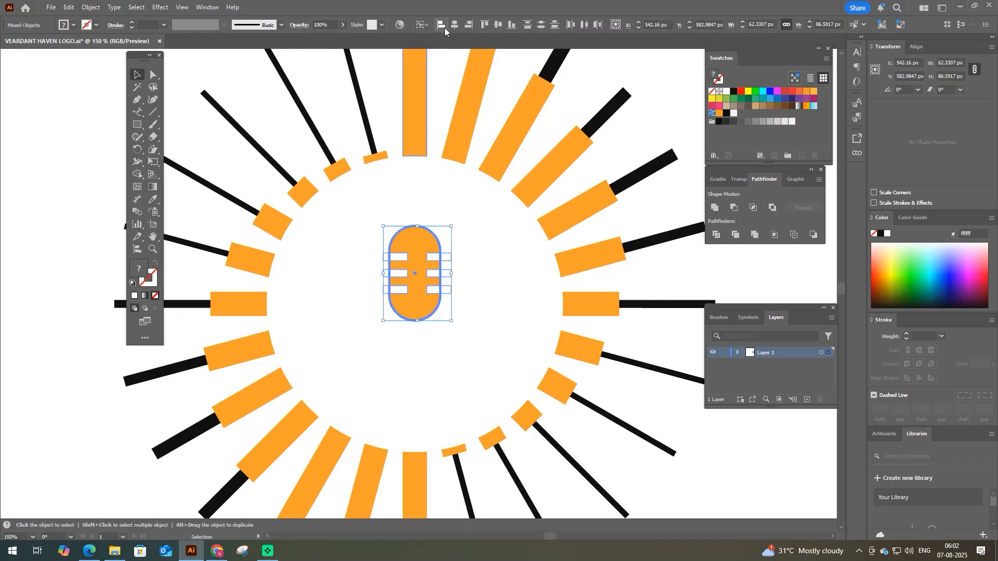
{"action": "left_click", "coordinate": [462, 262]}
- Paste a copy of the pill behind the original and give it no fill and a black 27 pt stroke
{"action": "key", "text": "space"}
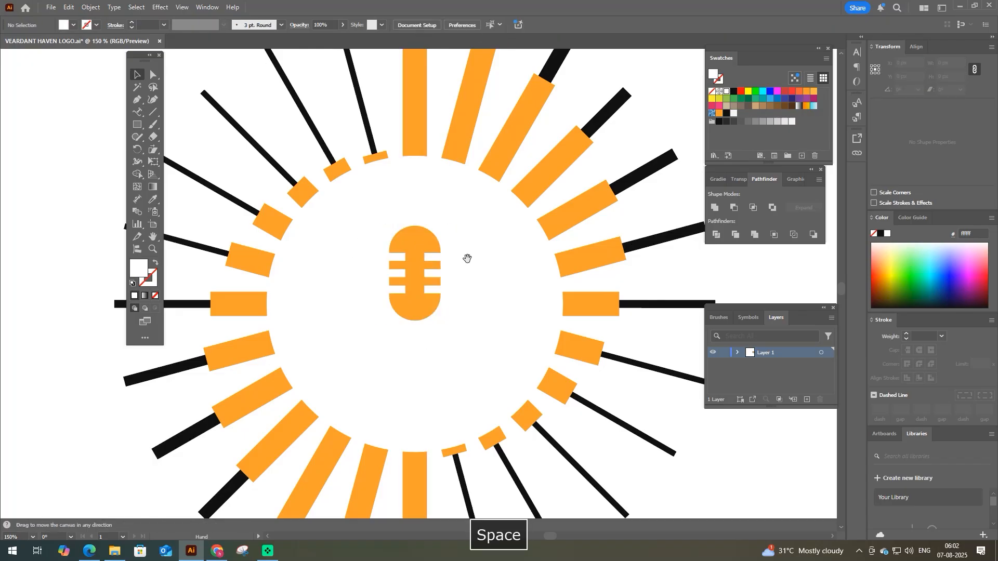
{"action": "left_click_drag", "start_coordinate": [468, 260], "coordinate": [456, 221]}
{"action": "left_click_drag", "start_coordinate": [428, 289], "coordinate": [420, 284]}
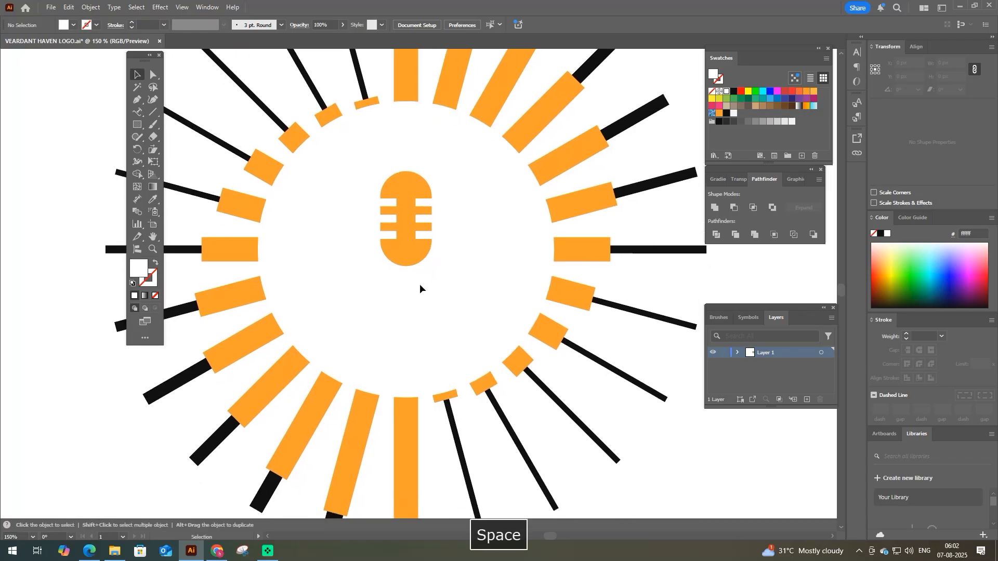
{"action": "left_click", "coordinate": [413, 261]}
{"action": "key", "text": "ctrl+c"}
{"action": "key", "text": "ctrl+b"}
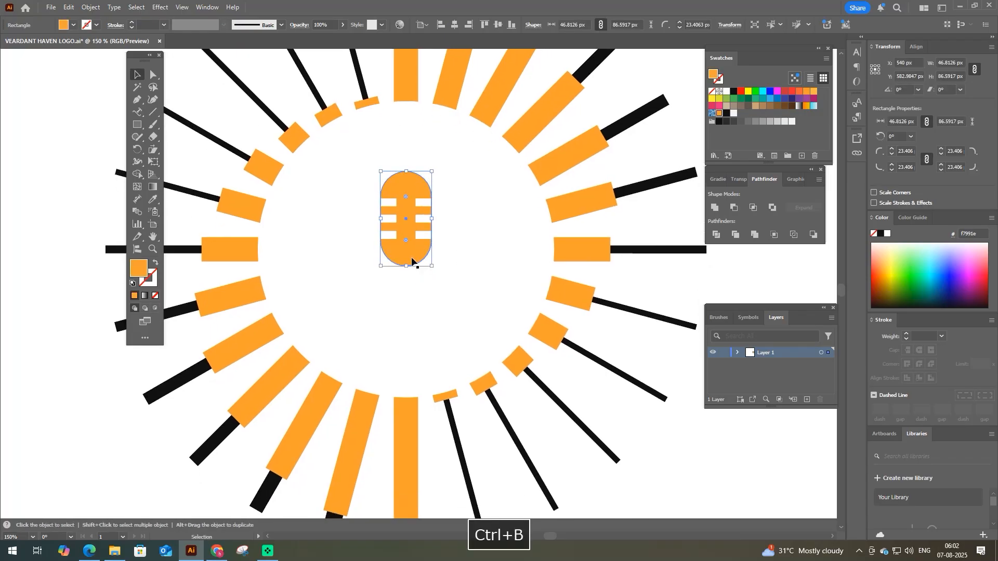
{"action": "key", "text": "i"}
{"action": "left_click", "coordinate": [231, 151]}
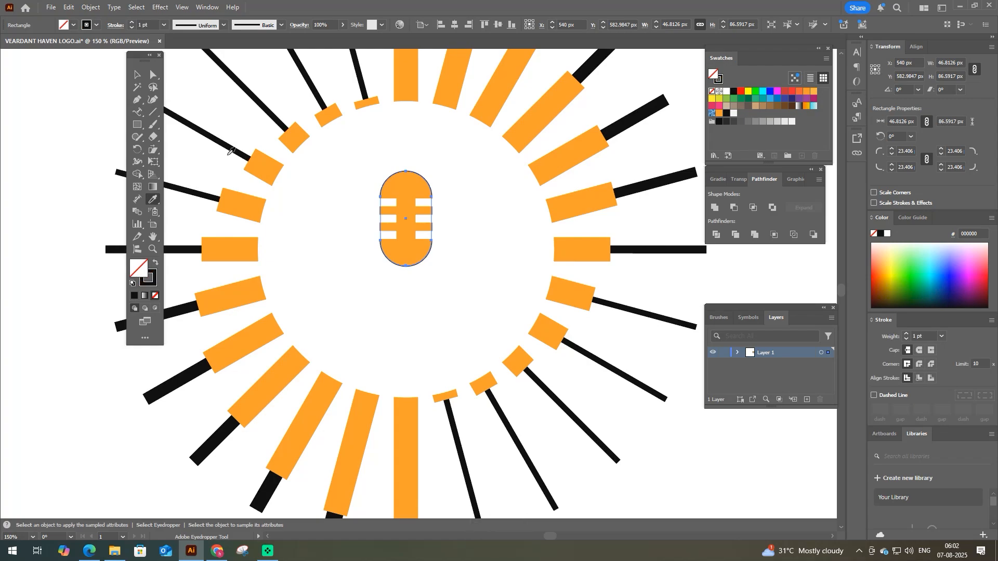
{"action": "left_click", "coordinate": [145, 24]}
{"action": "type", "text": "14"}
{"action": "key", "text": "Return"}
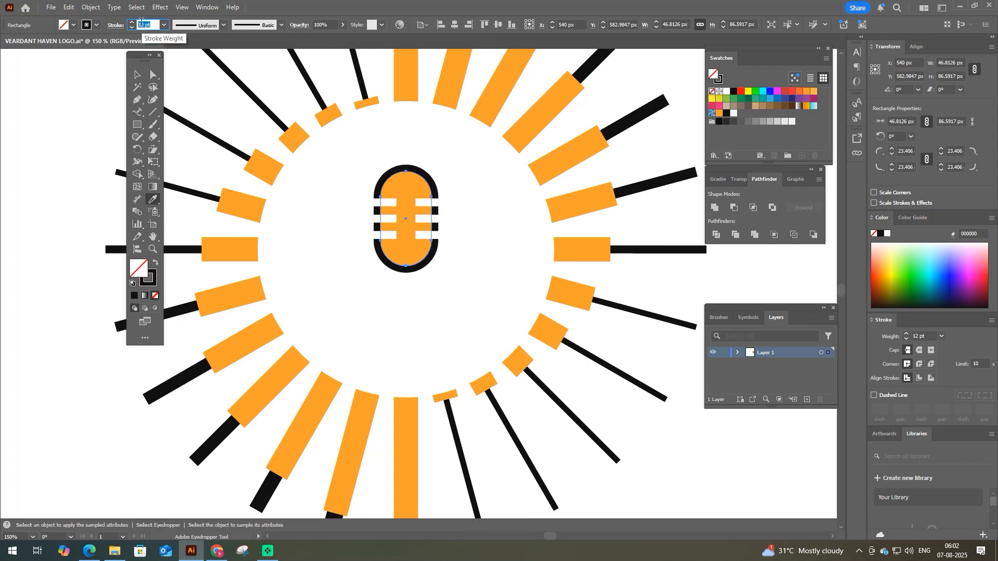
{"action": "scroll", "coordinate": [142, 22], "scroll_direction": "up", "scroll_amount": 7}
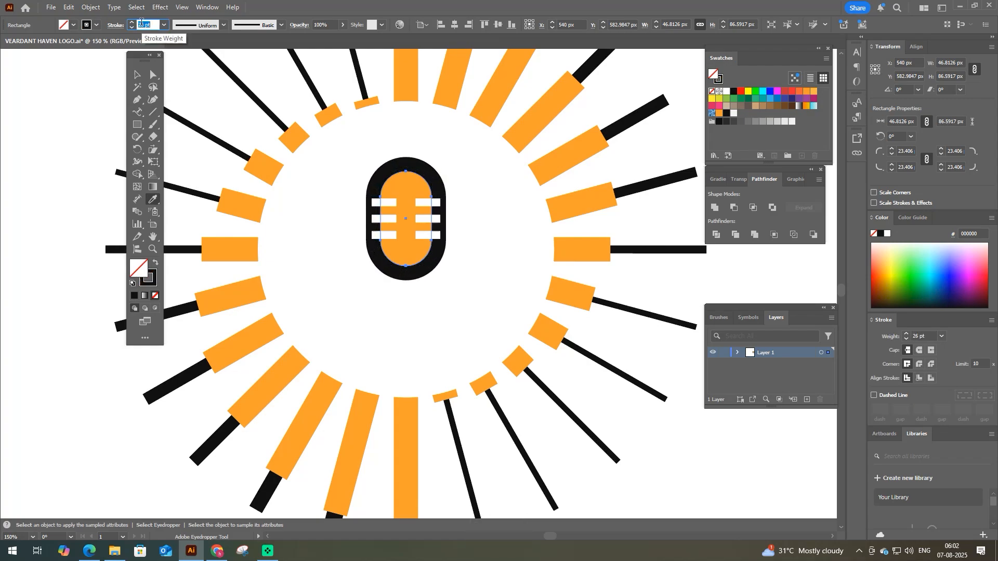
- Outline the copy's thick stroke and unite it into a single outer contour with no fill and a black stroke
{"action": "left_click", "coordinate": [91, 7]}
{"action": "mouse_move", "coordinate": [104, 285]}
{"action": "left_click", "coordinate": [270, 314]}
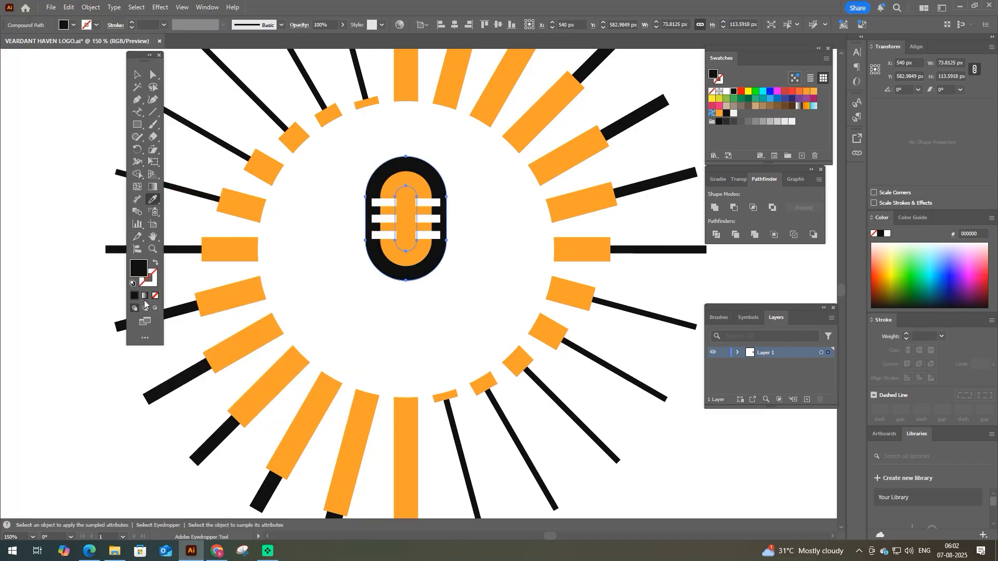
{"action": "left_click", "coordinate": [717, 208]}
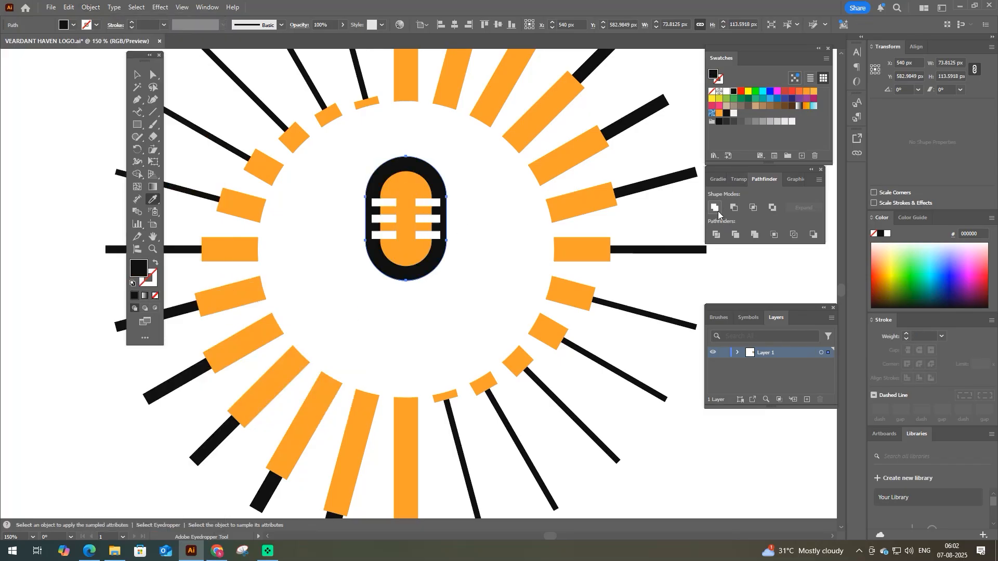
{"action": "left_click", "coordinate": [155, 267]}
- Delete the contour's top anchor point and lower the open ends to make a U-shaped bracket about 72 px high
{"action": "key", "text": "a"}
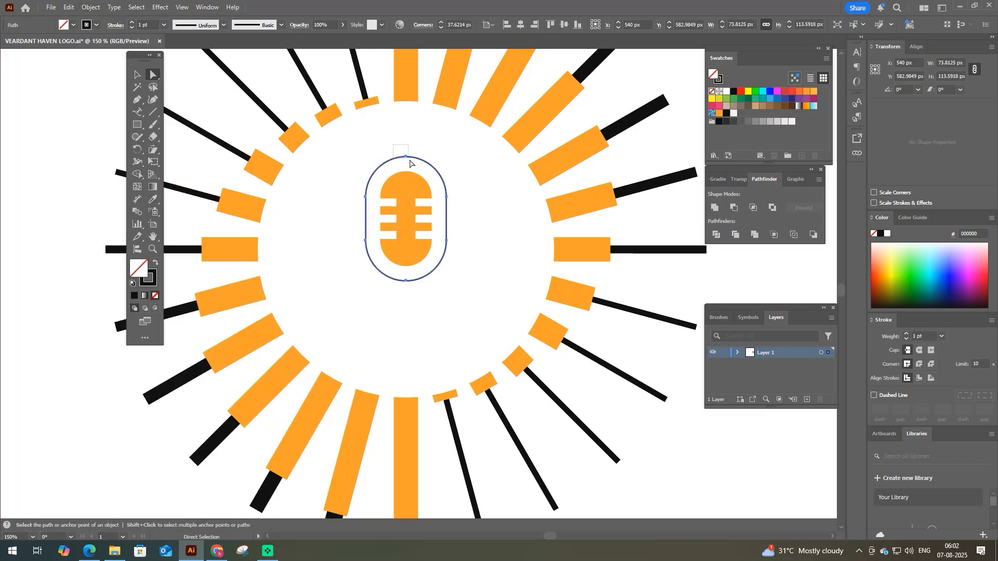
{"action": "left_click", "coordinate": [406, 157]}
{"action": "key", "text": "Delete"}
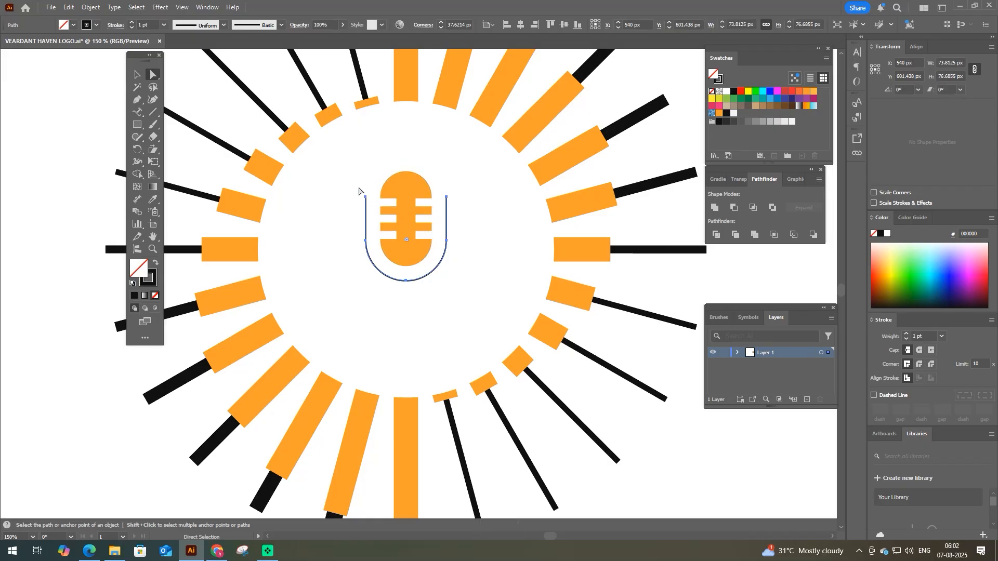
{"action": "left_click_drag", "start_coordinate": [359, 188], "coordinate": [446, 203]}
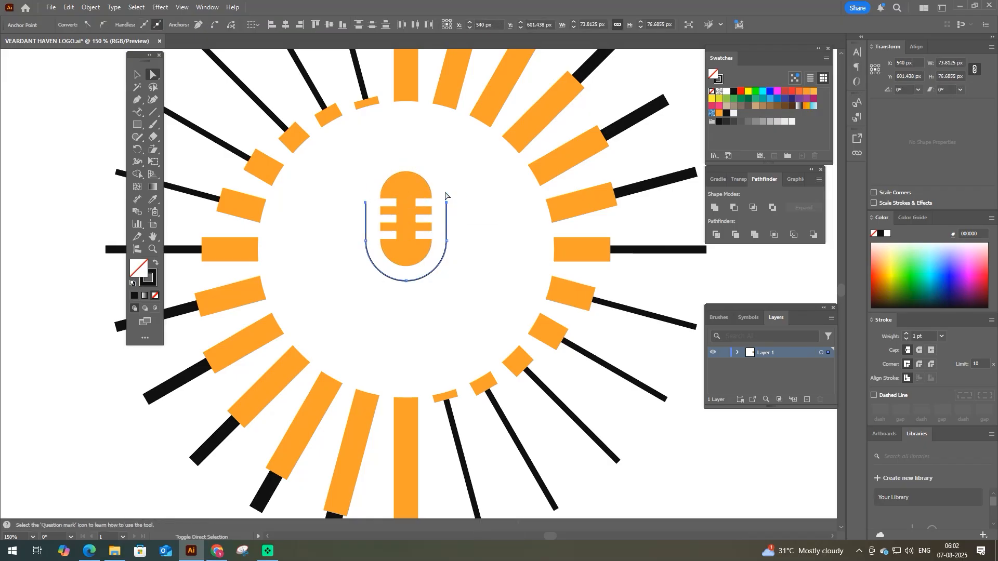
- Set the U-shaped bracket's stroke to 10 pt and draw a vertical stem straight down from its bottom centre
{"action": "key", "text": "v"}
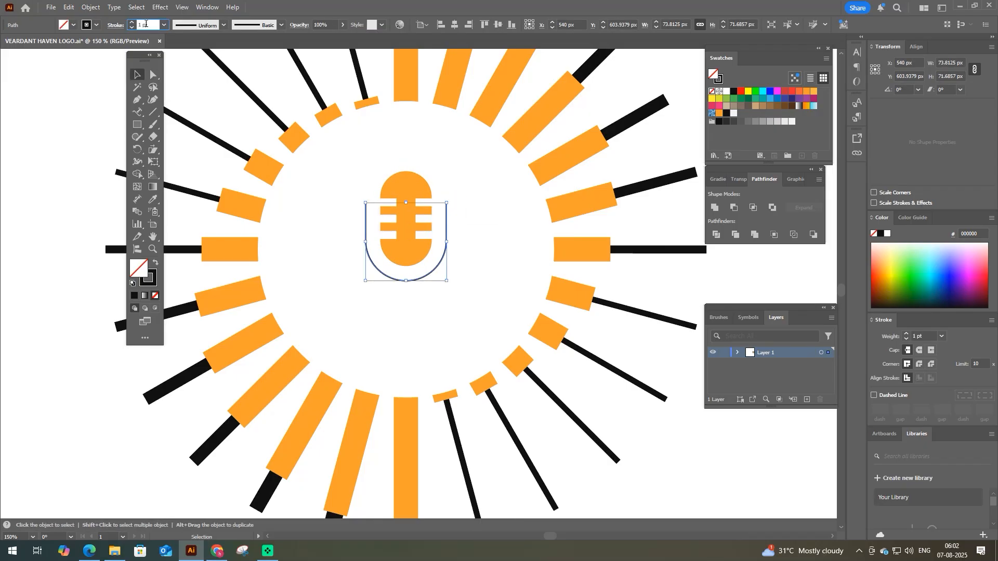
{"action": "scroll", "coordinate": [145, 24], "scroll_direction": "up", "scroll_amount": 7}
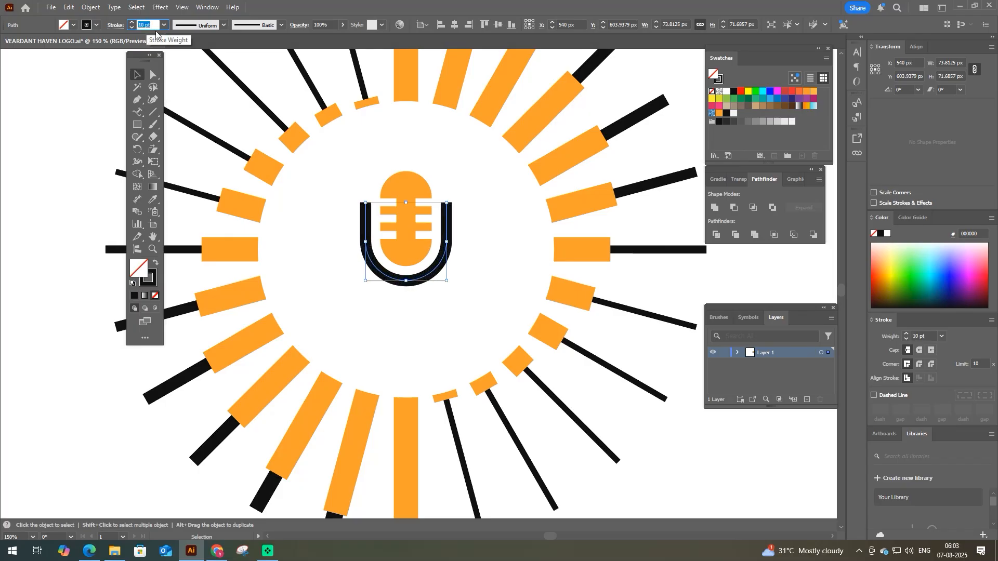
{"action": "left_click", "coordinate": [296, 203]}
{"action": "key", "text": "p"}
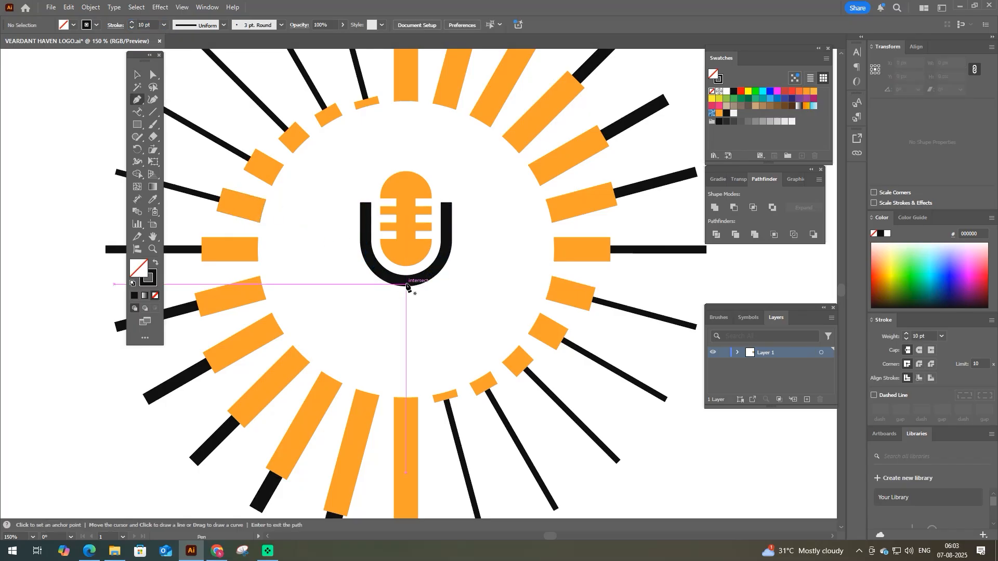
{"action": "left_click", "coordinate": [405, 282]}
{"action": "left_click", "coordinate": [406, 336], "text": "shift"}
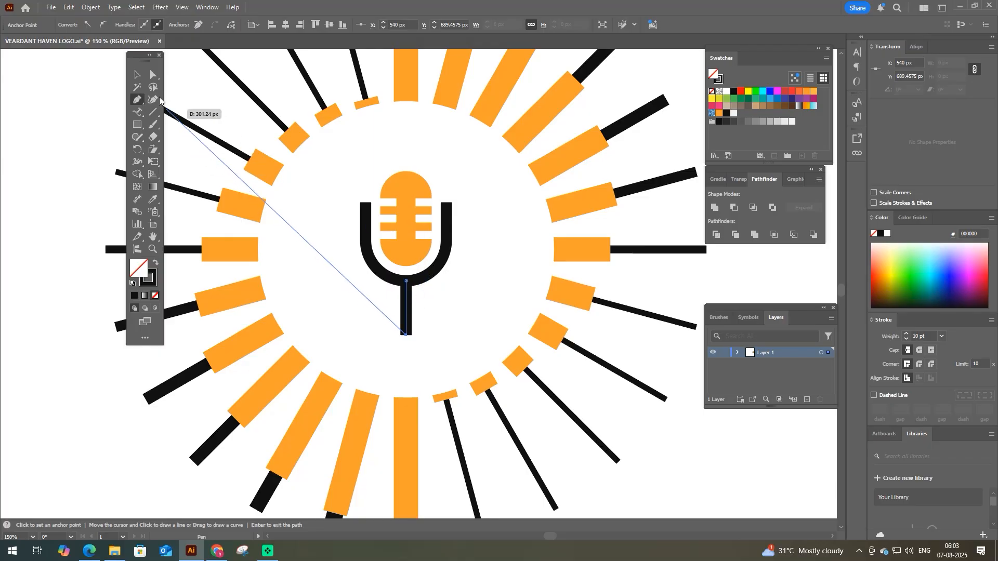
- Cut the white bars out of the orange pill and outline the bracket and stem strokes into filled shapes
{"action": "key", "text": "v"}
{"action": "left_click_drag", "start_coordinate": [336, 169], "coordinate": [429, 446]}
{"action": "key", "text": "ctrl+z"}
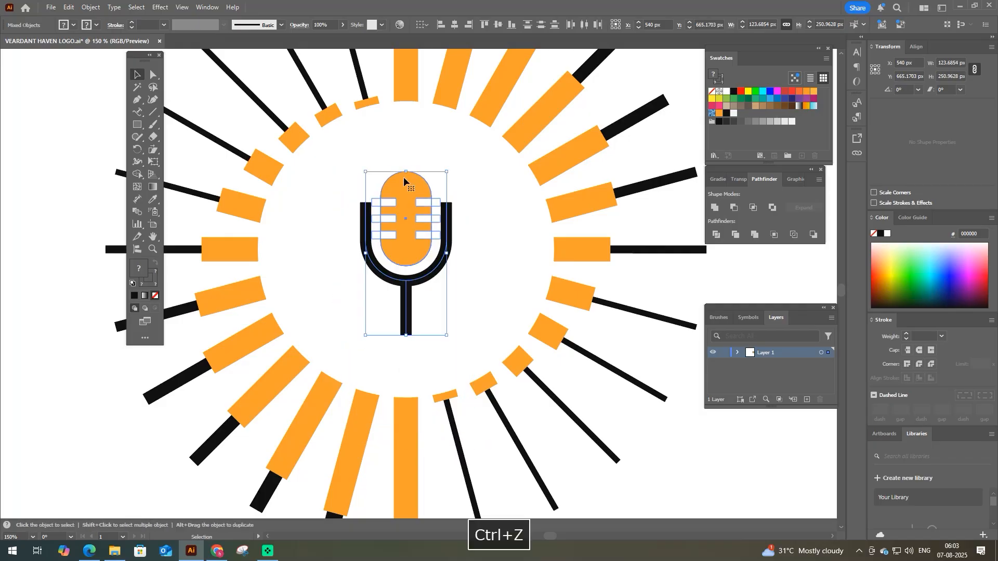
{"action": "left_click", "coordinate": [378, 162]}
{"action": "key", "text": "F9"}
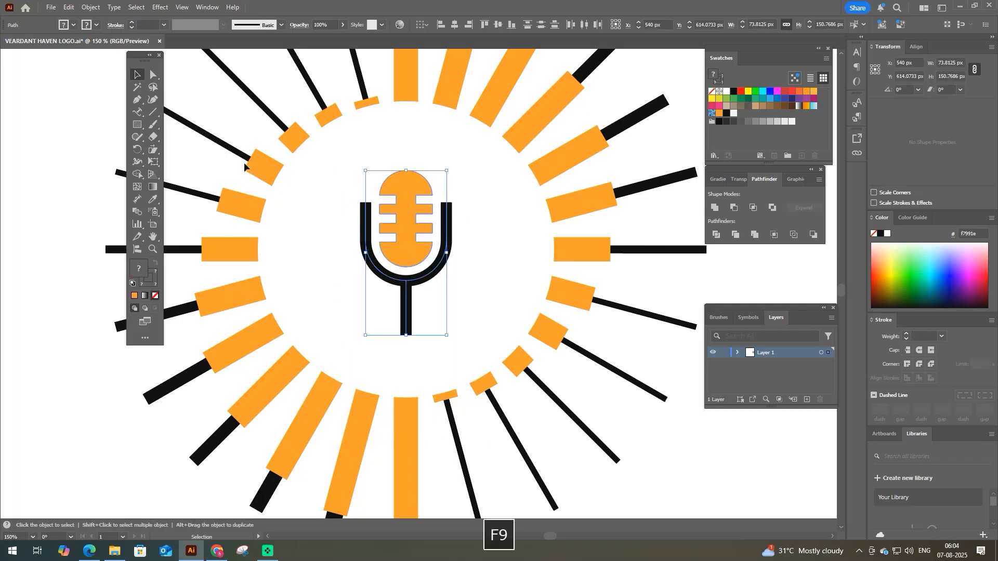
{"action": "left_click", "coordinate": [91, 7]}
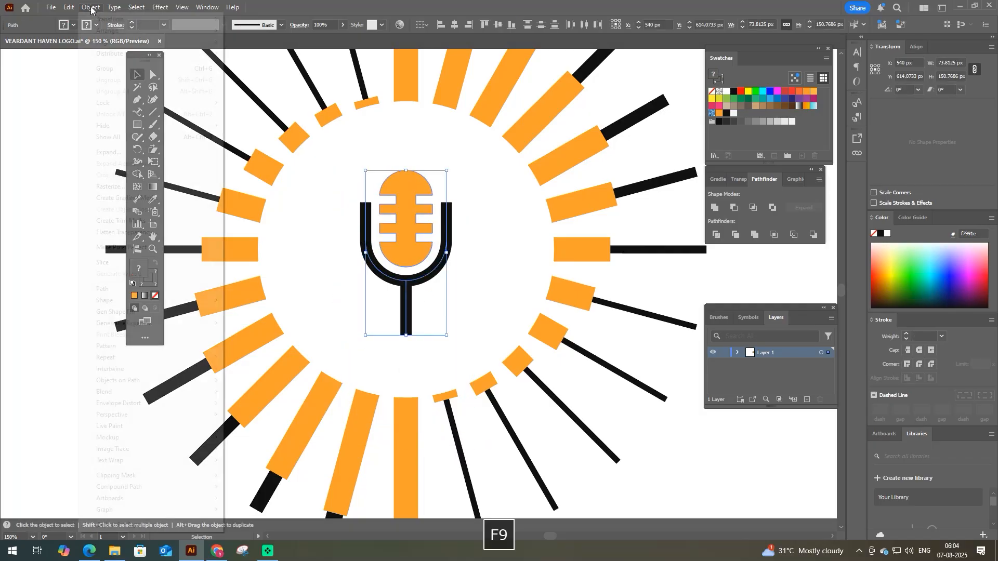
{"action": "mouse_move", "coordinate": [134, 291]}
{"action": "left_click", "coordinate": [263, 314]}
- Enlarge the microphone to about 130 by 254 px with its stem over the lower vertical ray and fill it with the rays' orange
{"action": "left_click_drag", "start_coordinate": [406, 335], "coordinate": [417, 406]}
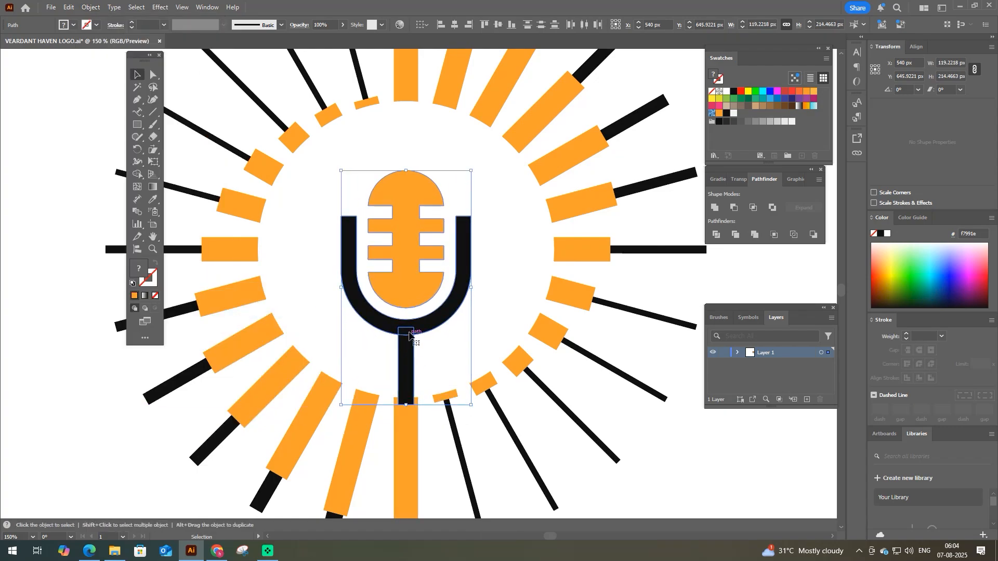
{"action": "left_click_drag", "start_coordinate": [414, 318], "coordinate": [413, 347]}
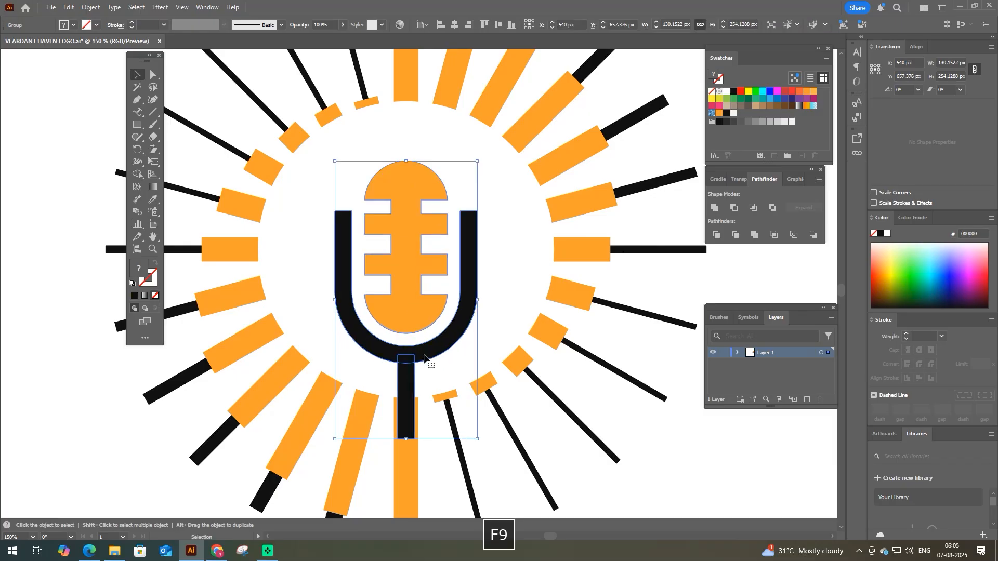
{"action": "key", "text": "i"}
{"action": "left_click", "coordinate": [406, 448]}
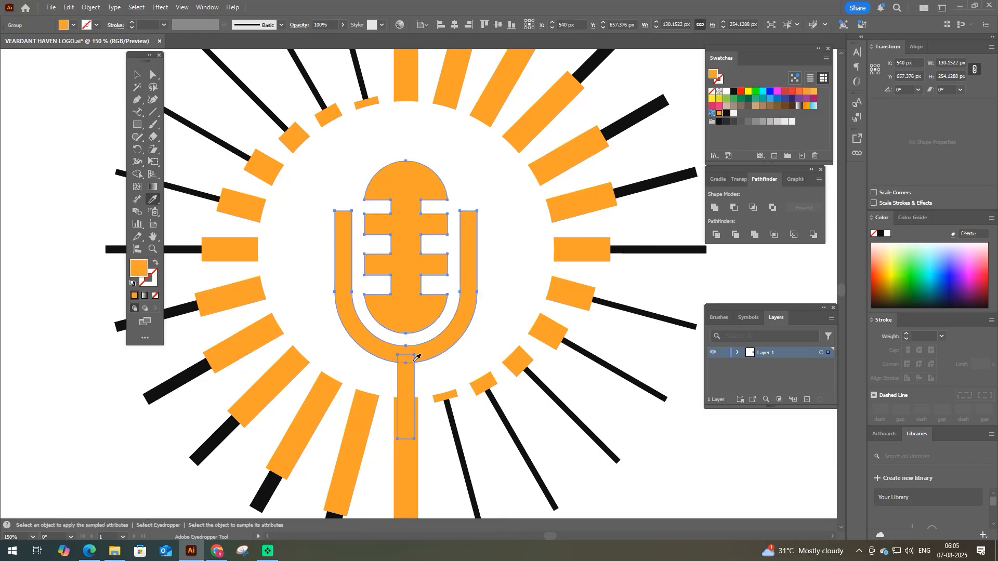
{"action": "key", "text": "v"}
{"action": "left_click", "coordinate": [386, 373]}
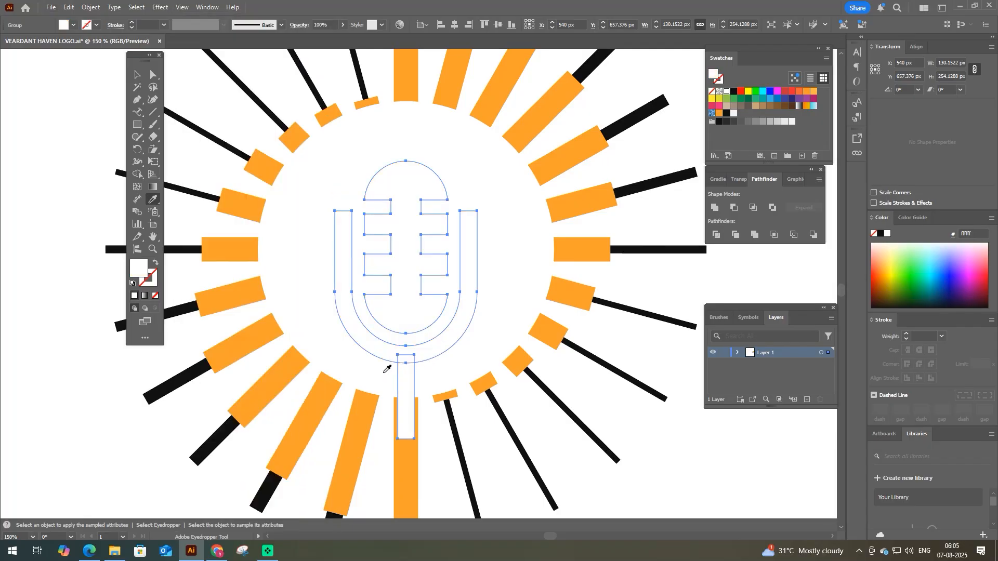
{"action": "key", "text": "ctrl+z"}
{"action": "key", "text": "v"}
{"action": "left_click", "coordinate": [381, 376]}
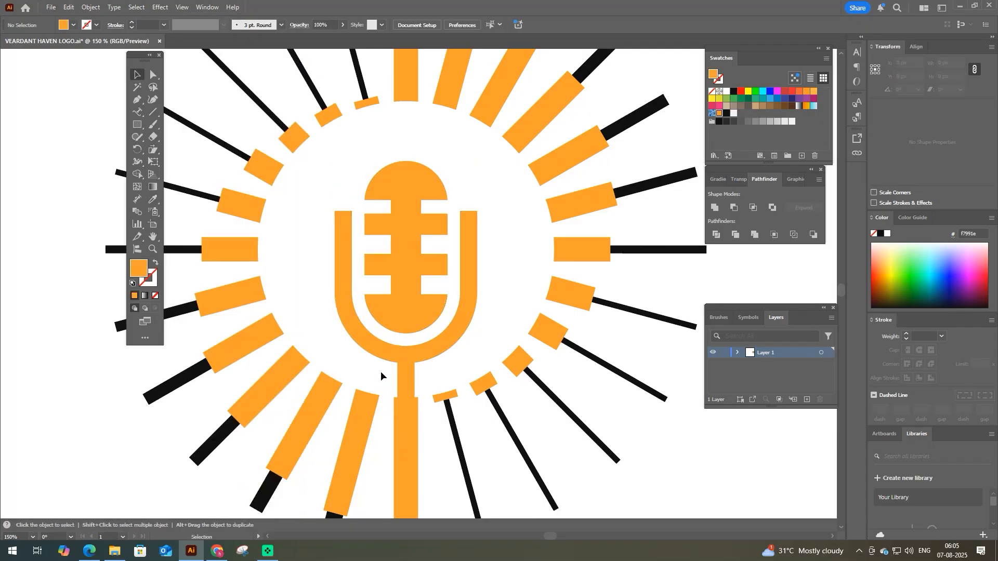
- Draw an orange rectangle about 17 by 20 px on one bracket arm, duplicate it onto the other arm and group both with the microphone
{"action": "key", "text": "space"}
{"action": "left_click_drag", "start_coordinate": [380, 371], "coordinate": [382, 363]}
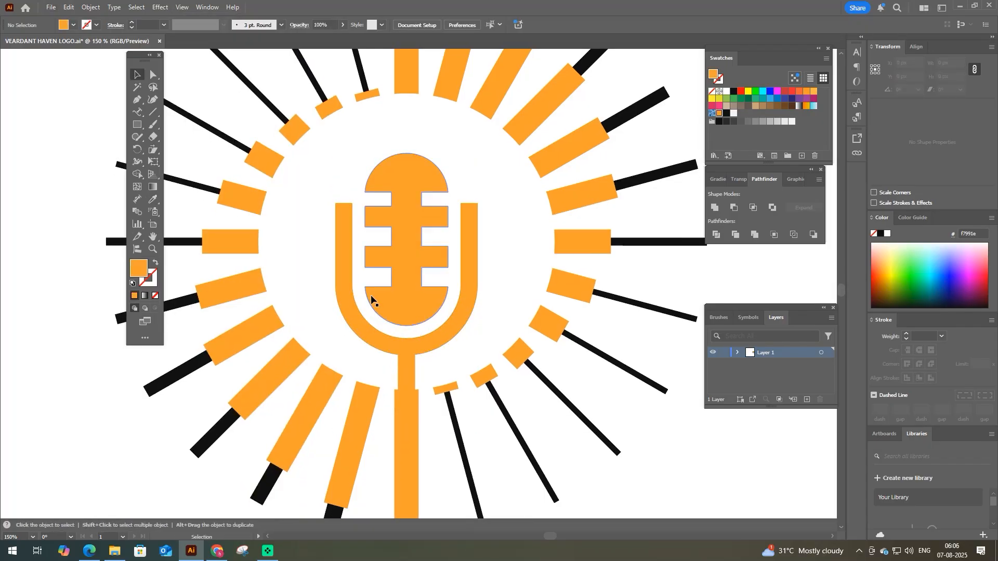
{"action": "key", "text": "m"}
{"action": "scroll", "coordinate": [341, 208], "scroll_direction": "up", "scroll_amount": 1}
{"action": "mouse_move", "coordinate": [325, 214]}
{"action": "left_mouse_down"}
{"action": "mouse_move", "coordinate": [346, 243]}
{"action": "mouse_move", "coordinate": [515, 232]}
{"action": "left_mouse_up"}
{"action": "key", "text": "v"}
{"action": "left_click", "coordinate": [321, 232], "text": "shift"}
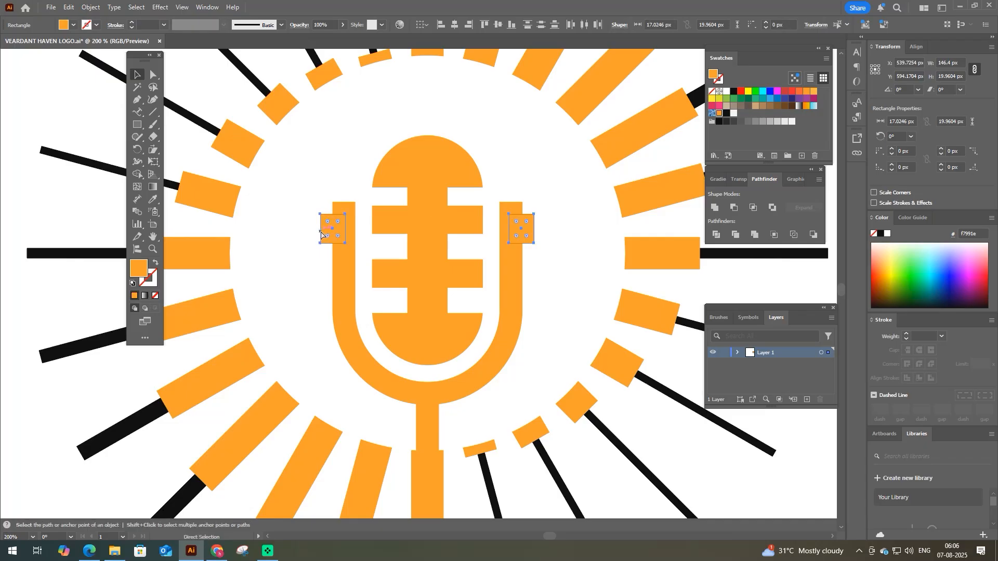
{"action": "key", "text": "ctrl+g"}
{"action": "left_click", "coordinate": [337, 259], "text": "shift"}
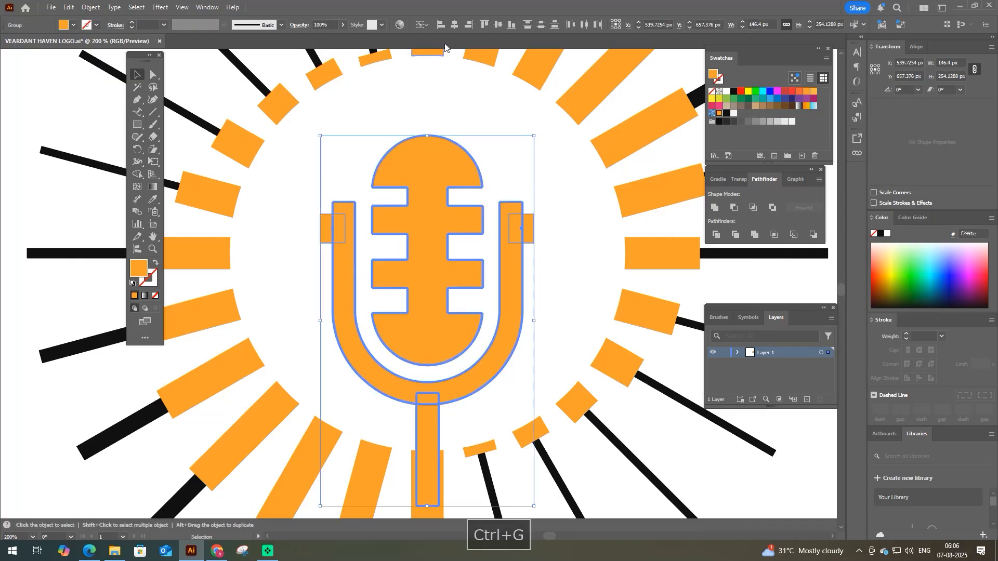
{"action": "left_click", "coordinate": [270, 253]}
- Group the sunburst rays and the microphone together as one emblem
{"action": "key", "text": "ctrl+minus"}
{"action": "key", "text": "ctrl+minus"}
{"action": "key", "text": "ctrl+minus"}
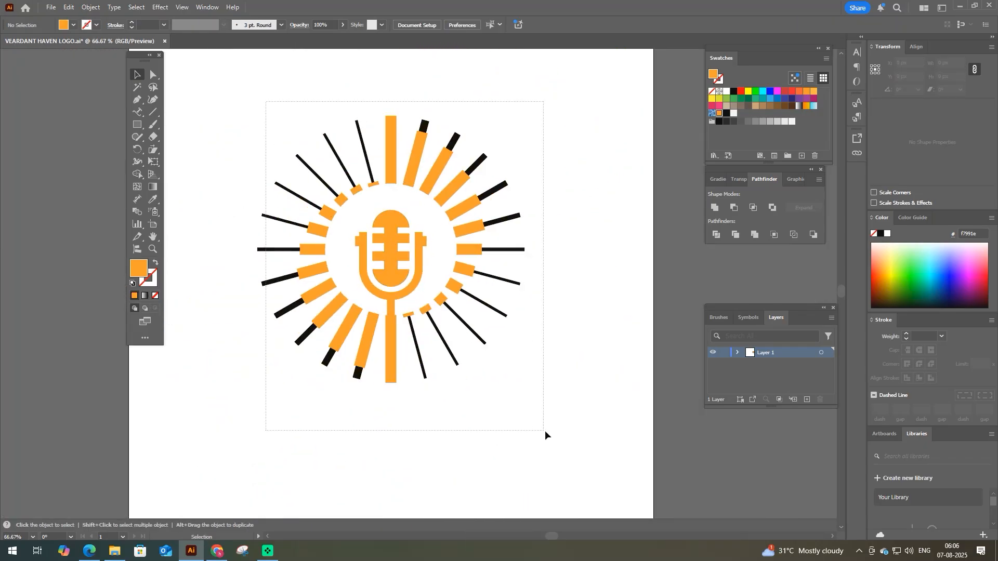
{"action": "left_click_drag", "start_coordinate": [546, 431], "coordinate": [546, 432]}
{"action": "key", "text": "ctrl+g"}
{"action": "left_click", "coordinate": [491, 392]}
{"action": "key", "text": "F9"}
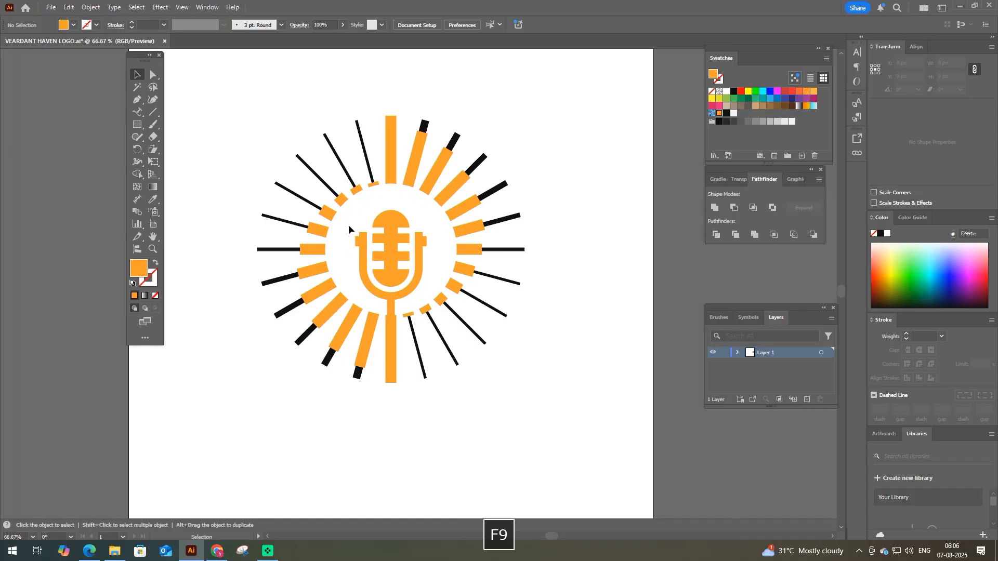
- Shorten the bracket by moving its upper arm ends and side rectangles down, and regroup the whole emblem
{"action": "key", "text": "a"}
{"action": "left_click_drag", "start_coordinate": [348, 229], "coordinate": [413, 254]}
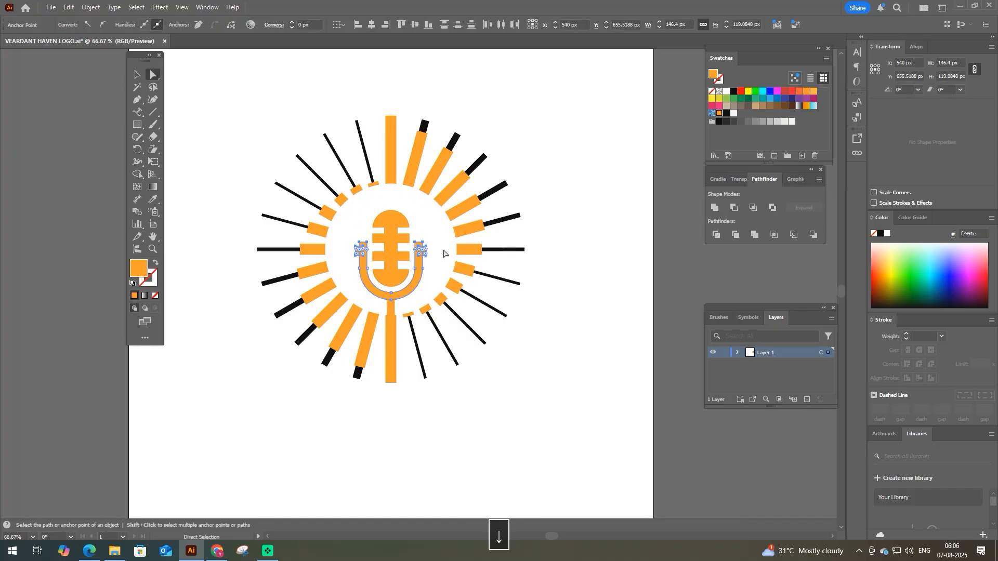
{"action": "left_click", "coordinate": [517, 392]}
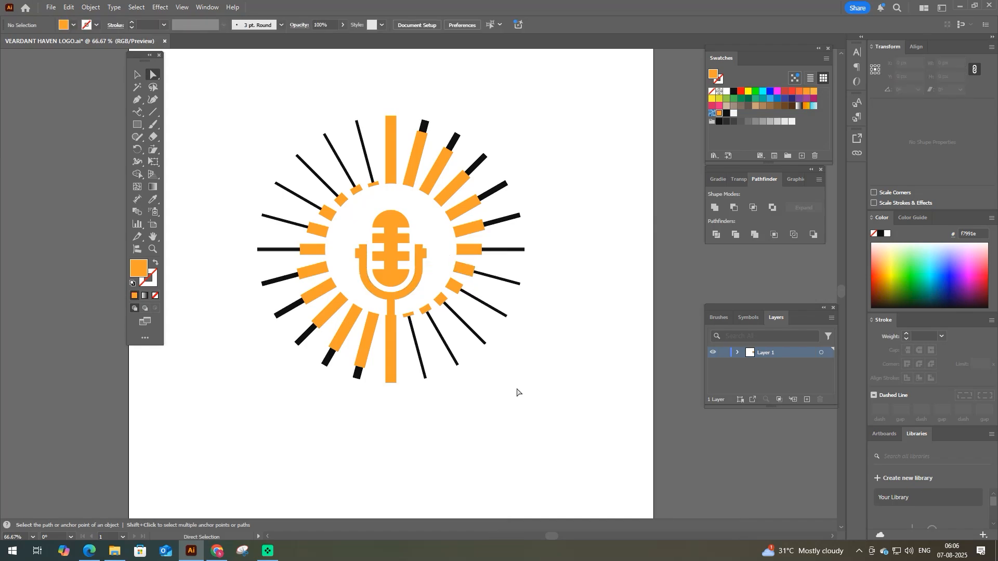
{"action": "left_click_drag", "start_coordinate": [238, 114], "coordinate": [591, 410]}
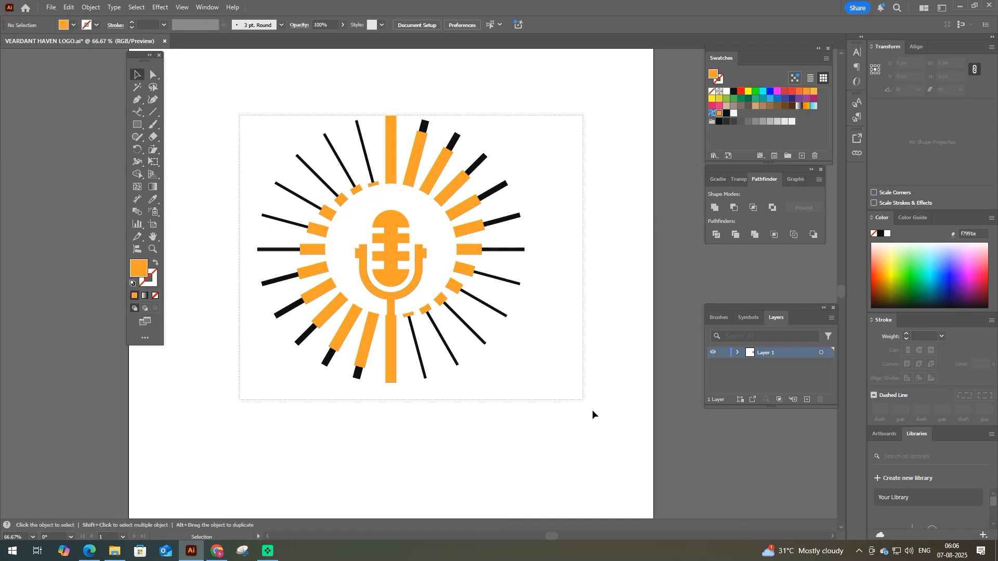
{"action": "key", "text": "ctrl+g"}
{"action": "key", "text": "v"}
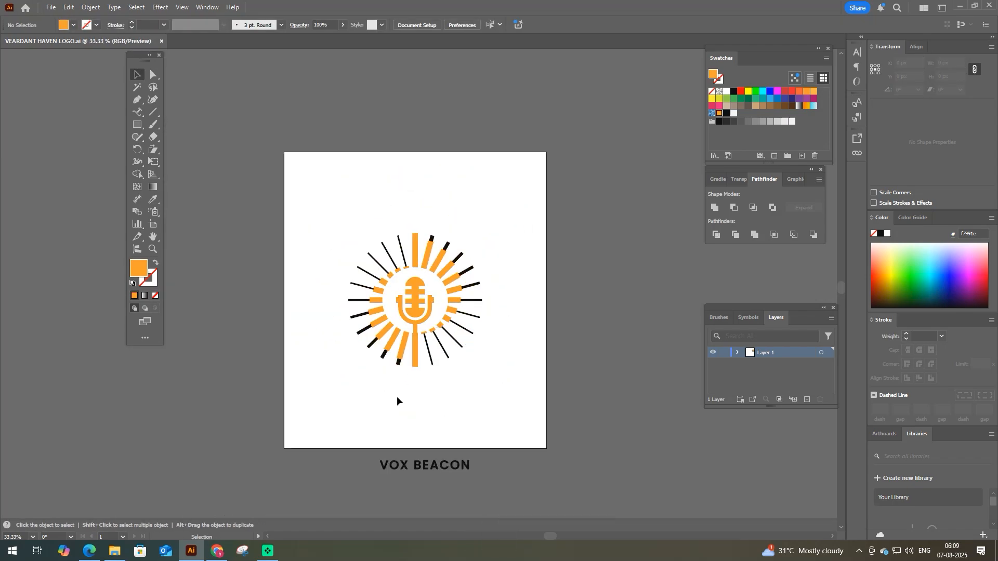
- Place the VOX BEACON wordmark beneath the sunburst, enlarge it to about 559 px wide and centre it horizontally with the emblem
{"action": "left_click_drag", "start_coordinate": [436, 463], "coordinate": [493, 400]}
{"action": "left_click", "coordinate": [455, 24]}
{"action": "key", "text": "ctrl+a"}
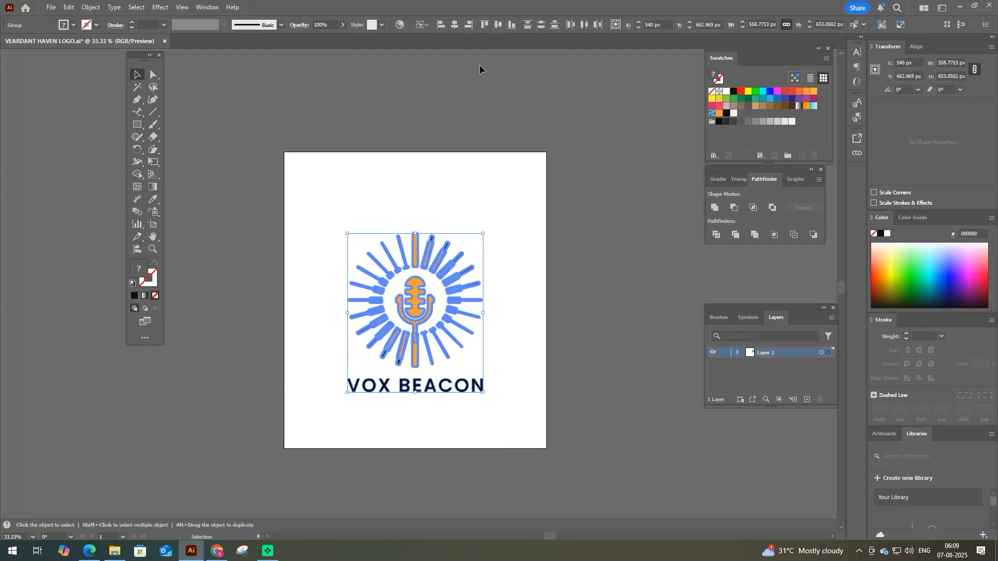
{"action": "left_click", "coordinate": [396, 413]}
- Scale the emblem and wordmark down together to about half size, reposition them on the artboard and group them
{"action": "scroll", "coordinate": [410, 391], "scroll_direction": "up", "scroll_amount": 2}
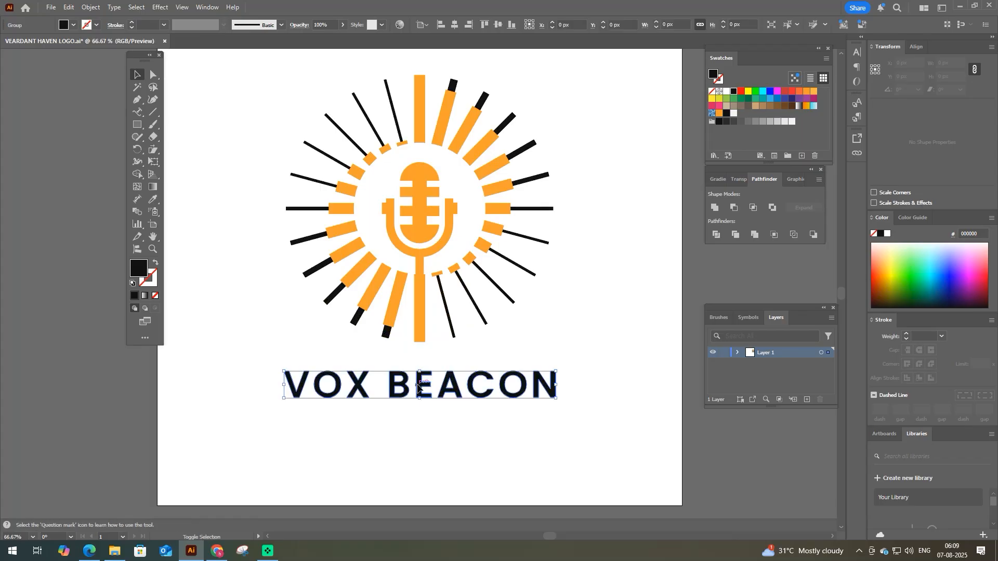
{"action": "left_click_drag", "start_coordinate": [493, 155], "coordinate": [495, 149]}
{"action": "left_click_drag", "start_coordinate": [420, 399], "coordinate": [429, 241]}
{"action": "left_click_drag", "start_coordinate": [421, 189], "coordinate": [425, 267]}
{"action": "key", "text": "ctrl+g"}
{"action": "left_click", "coordinate": [309, 251]}
{"action": "key", "text": "space"}
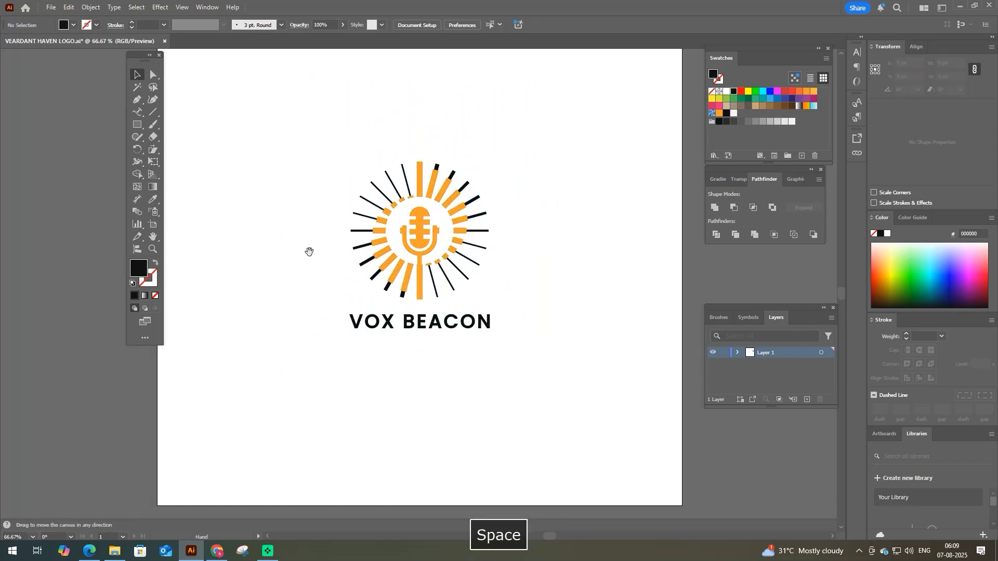
- Isolate the logo group, enlarge the VOX BEACON wordmark to about 428 px wide and shift it slightly down below the emblem
{"action": "left_click_drag", "start_coordinate": [309, 251], "coordinate": [312, 369]}
{"action": "left_click", "coordinate": [420, 382]}
{"action": "key", "text": "F9"}
{"action": "double_click", "coordinate": [420, 381]}
{"action": "left_click", "coordinate": [426, 382]}
{"action": "left_click_drag", "start_coordinate": [495, 385], "coordinate": [528, 400]}
{"action": "left_click_drag", "start_coordinate": [452, 380], "coordinate": [451, 386]}
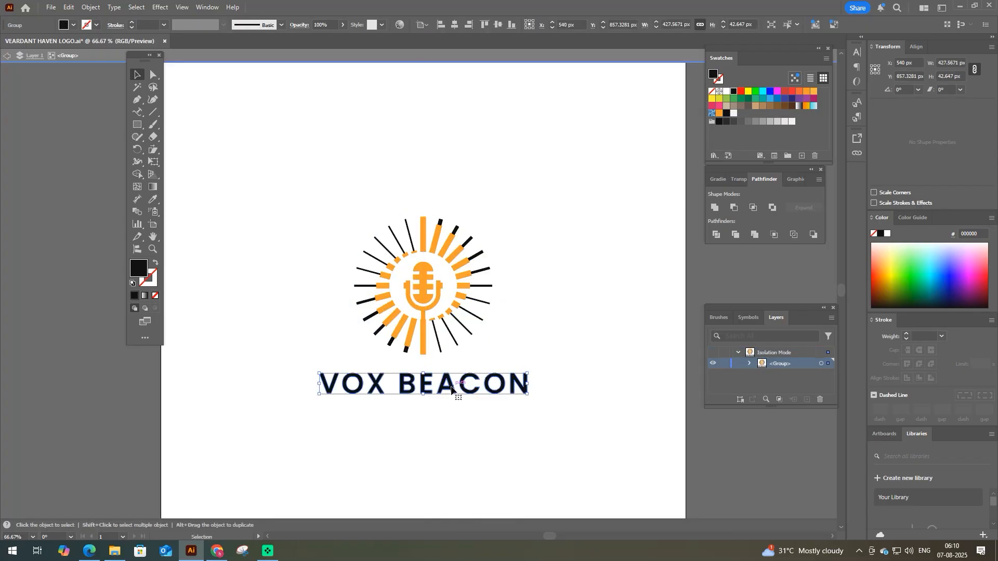
- Recolour the word VOX in the wordmark with the orange sampled from the microphone's stand
{"action": "key", "text": "a"}
{"action": "left_click_drag", "start_coordinate": [310, 366], "coordinate": [390, 404]}
{"action": "key", "text": "i"}
{"action": "left_click", "coordinate": [424, 341]}
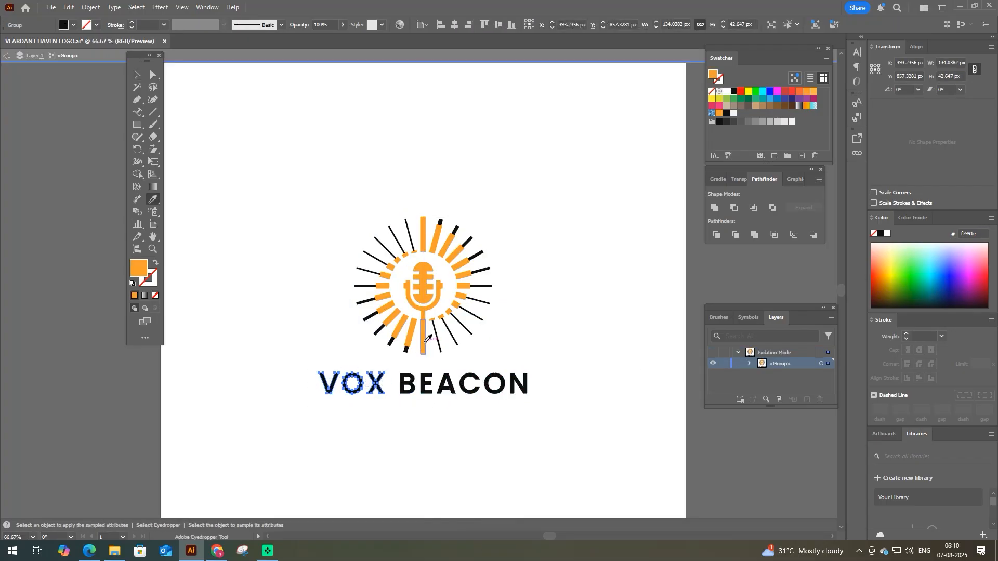
{"action": "key", "text": "space"}
- Try to group the emblem and wordmark inside the isolated group and align them vertically to the artboard's centre
{"action": "left_click", "coordinate": [137, 74]}
{"action": "left_click_drag", "start_coordinate": [319, 217], "coordinate": [530, 419]}
{"action": "key", "text": "ctrl+g"}
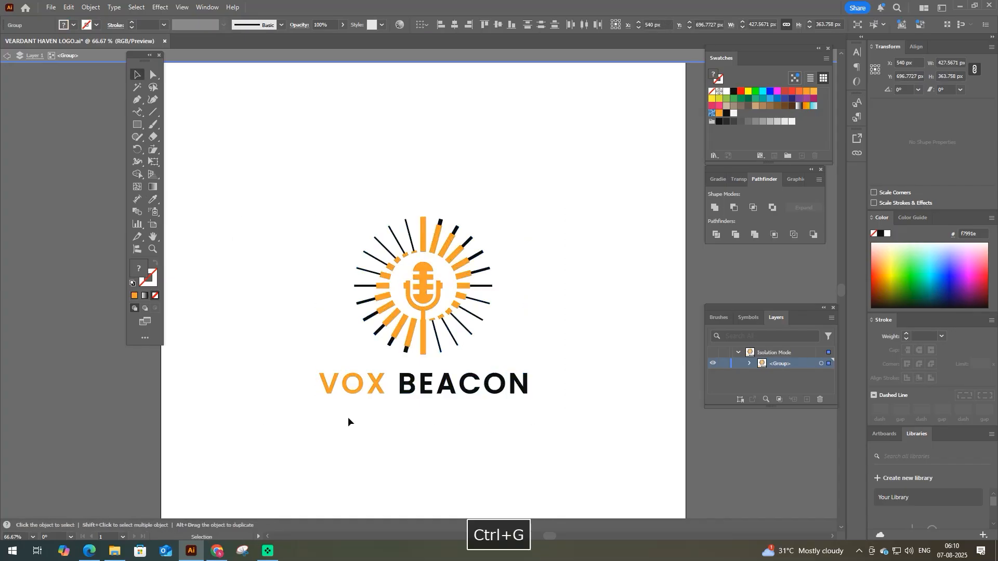
{"action": "left_click", "coordinate": [498, 24]}
{"action": "key", "text": "ctrl+z"}
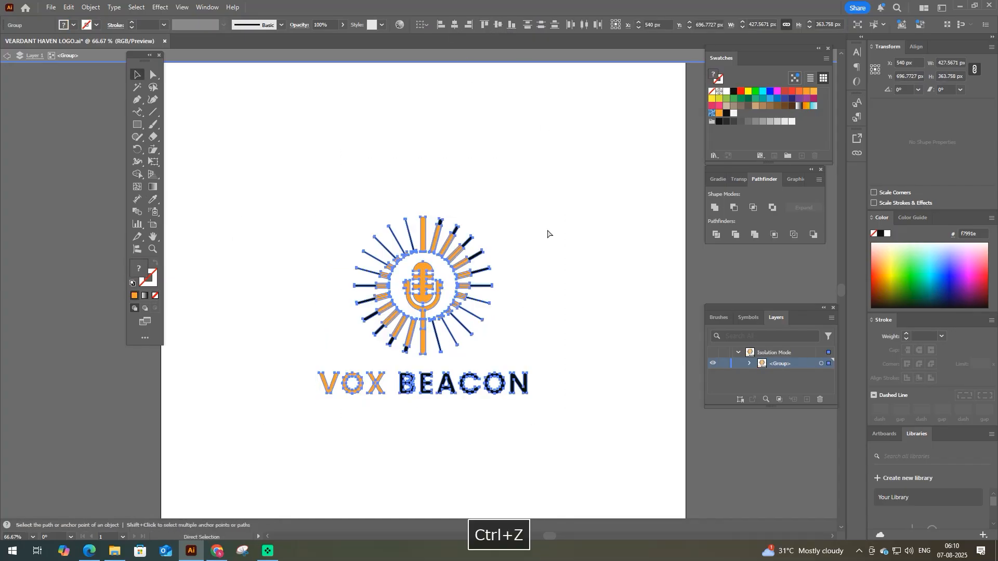
{"action": "key", "text": "ctrl+g"}
{"action": "left_click", "coordinate": [497, 24]}
{"action": "key", "text": "ctrl+z"}
{"action": "left_click", "coordinate": [514, 270]}
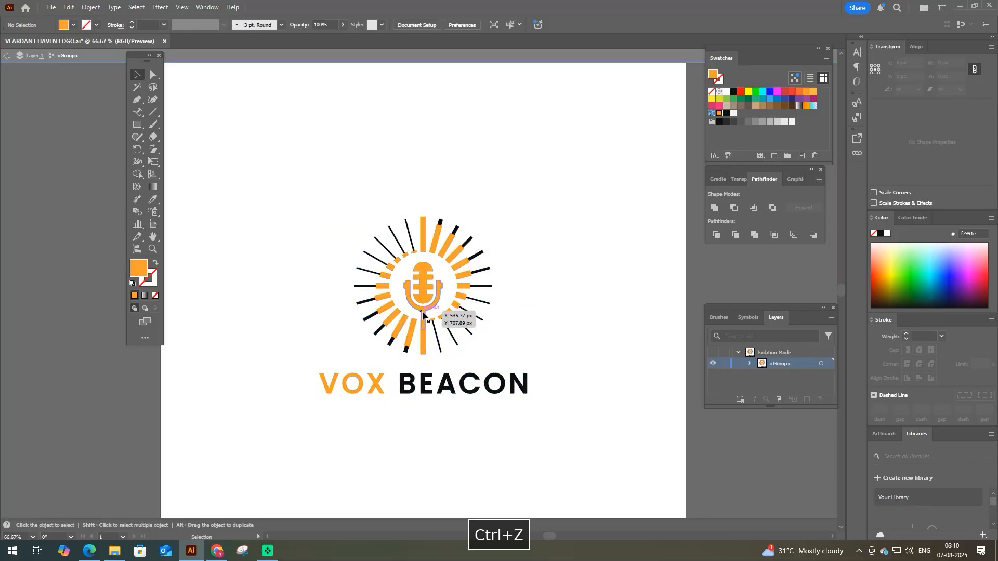
{"action": "left_click_drag", "start_coordinate": [424, 311], "coordinate": [449, 321]}
{"action": "key", "text": "ctrl+z"}
- Leave isolation mode, group the whole logo and align it vertically to the artboard's centre
{"action": "left_click_drag", "start_coordinate": [309, 238], "coordinate": [541, 383]}
{"action": "double_click", "coordinate": [578, 226]}
{"action": "left_click_drag", "start_coordinate": [578, 227], "coordinate": [368, 428]}
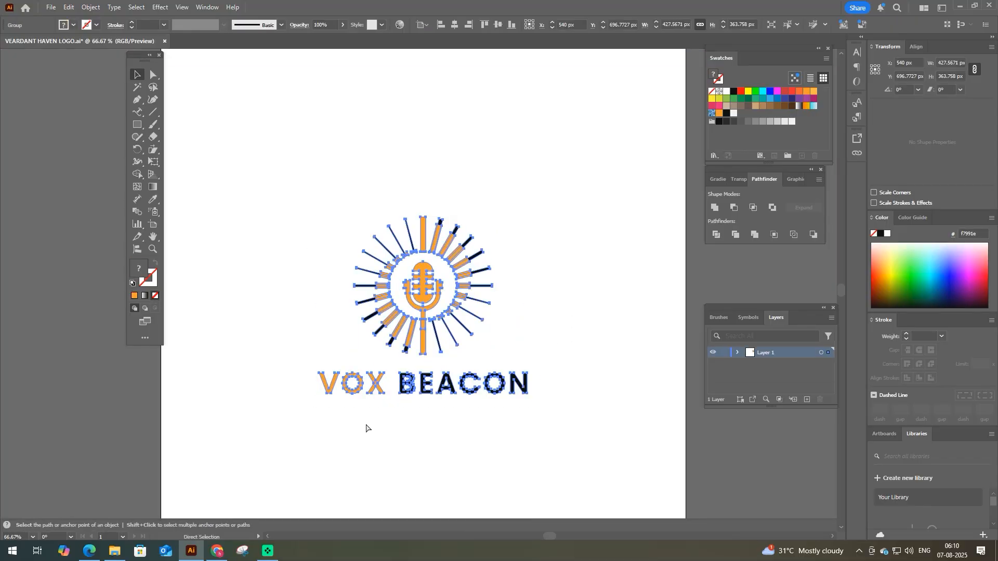
{"action": "key", "text": "ctrl+g"}
{"action": "left_click", "coordinate": [497, 25]}
- Enlarge the whole logo proportionally about its centre, fit the artboard in view and save the file
{"action": "left_click_drag", "start_coordinate": [274, 196], "coordinate": [460, 309]}
{"action": "left_click_drag", "start_coordinate": [527, 352], "coordinate": [570, 404]}
{"action": "left_click", "coordinate": [545, 426]}
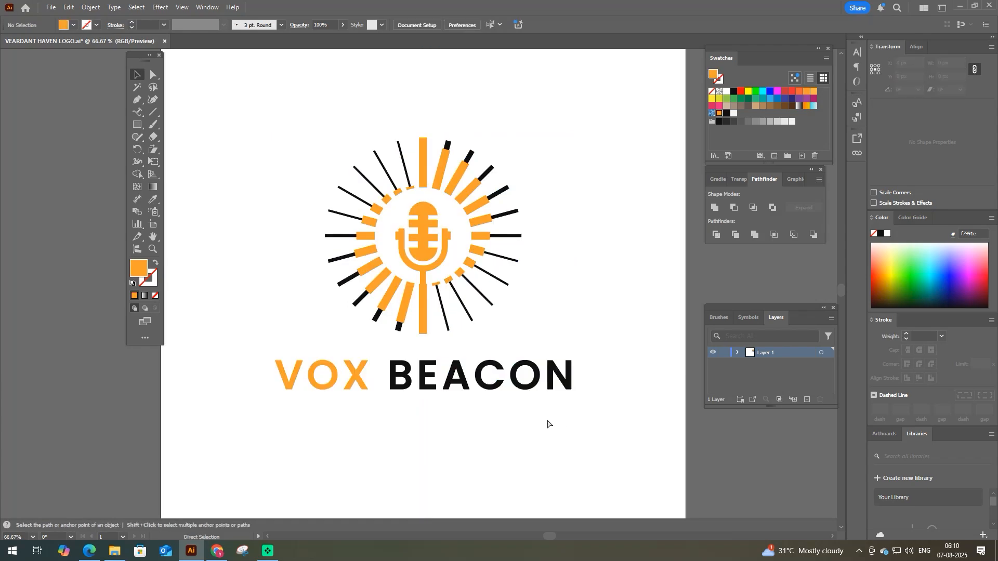
{"action": "key", "text": "ctrl+0"}
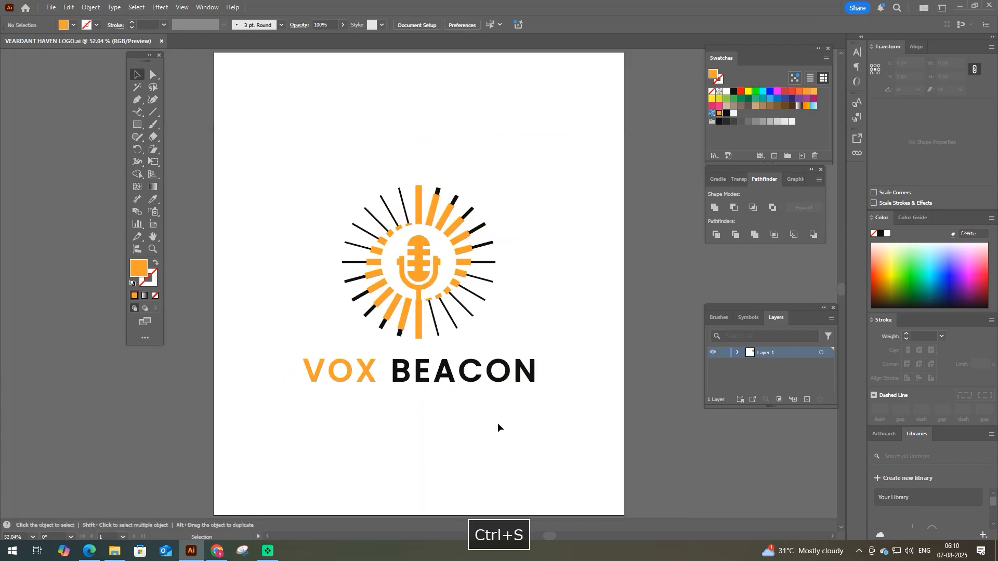